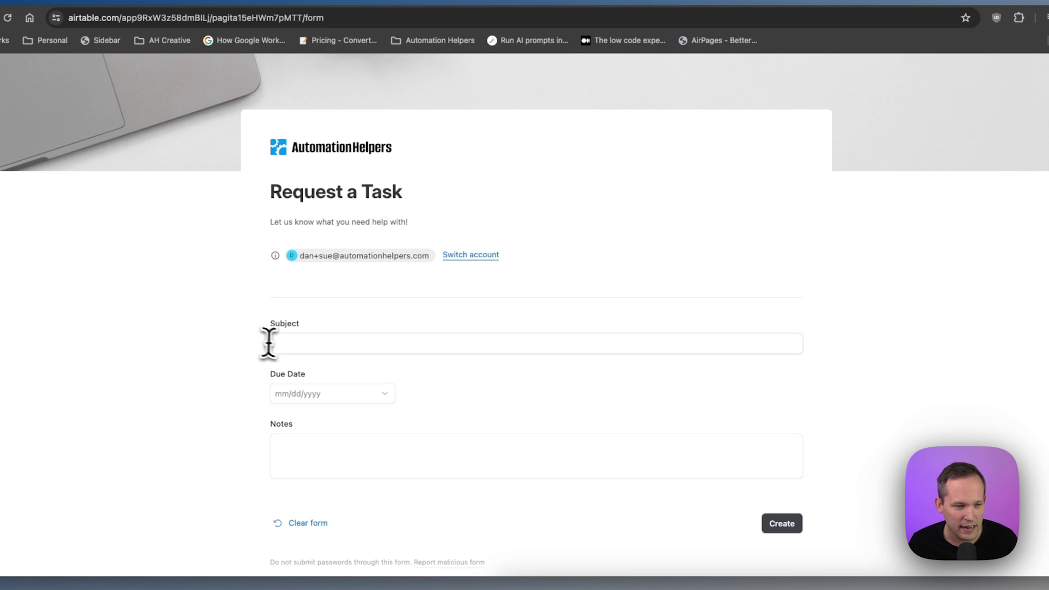
Request the task 'New PPT assets for brand redesign', due 2/23/2024, with pasted notes.
click(269, 343)
text(New PPT assets for brand redesign)
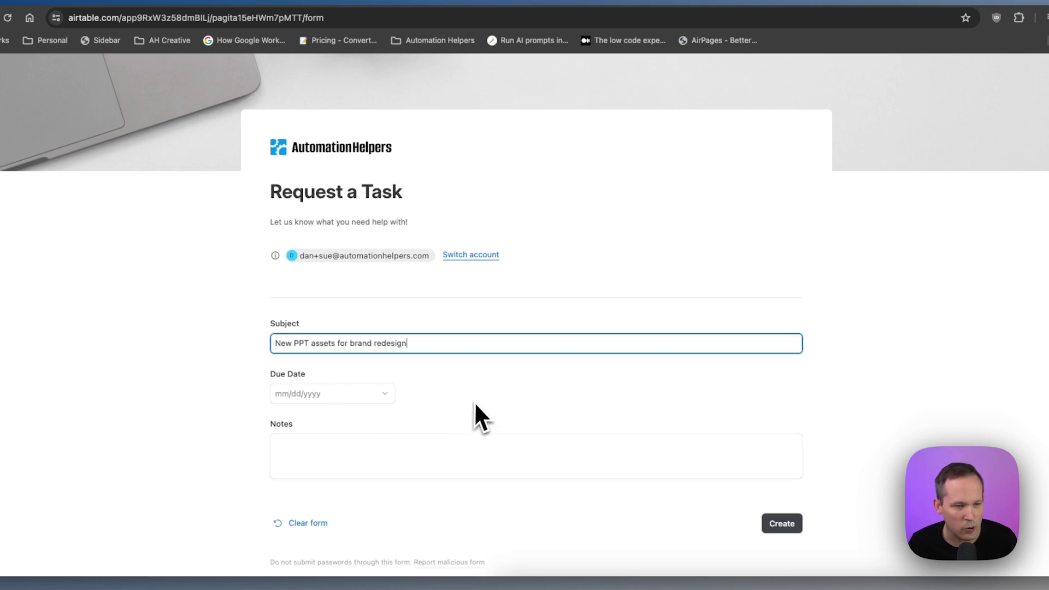
click(385, 394)
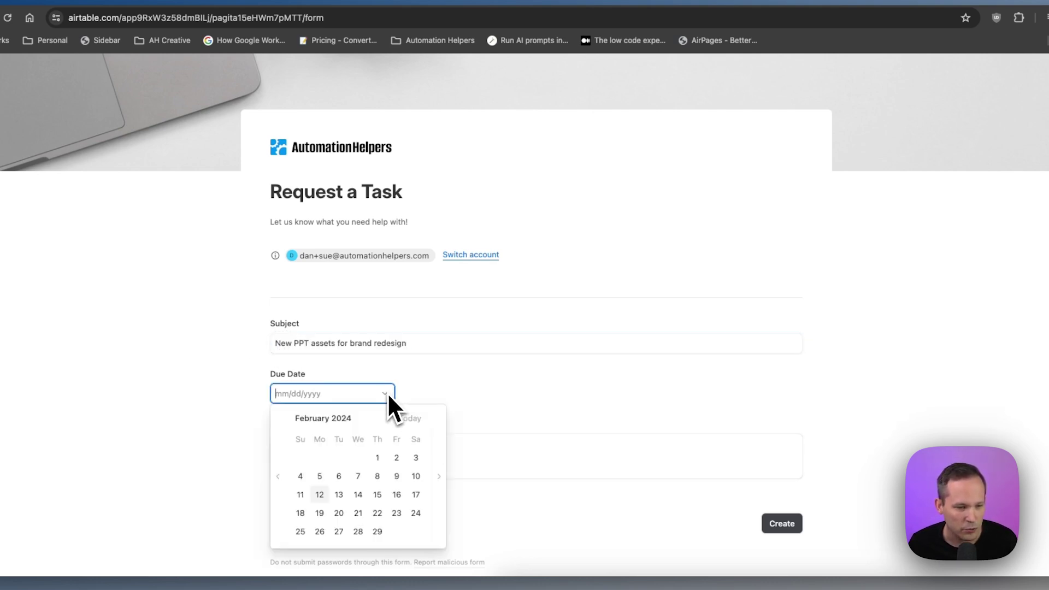
click(397, 513)
click(365, 456)
text(Can we get a deck for sales and one for internal?)
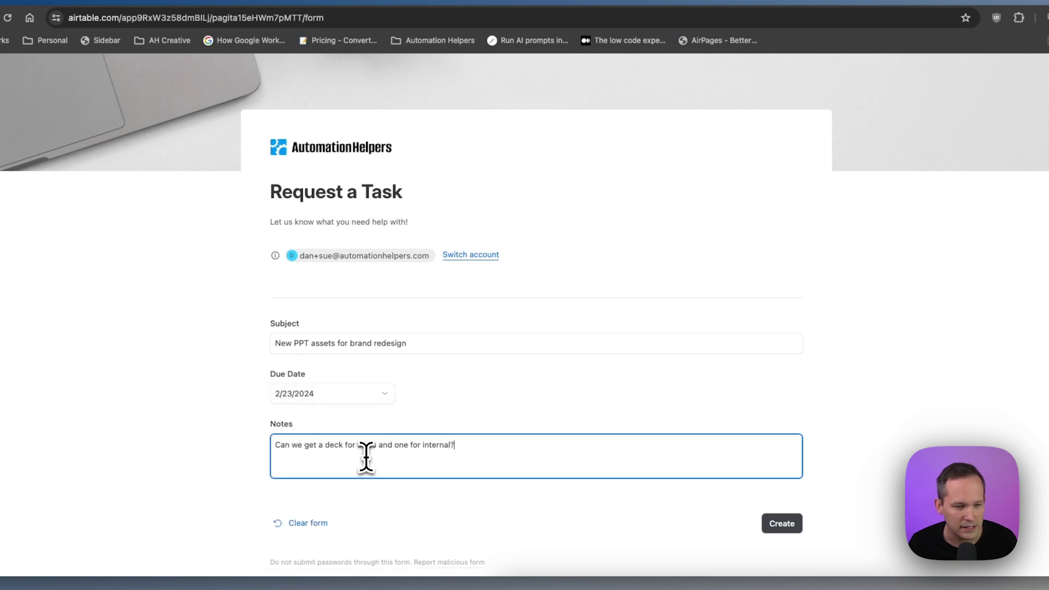
click(785, 524)
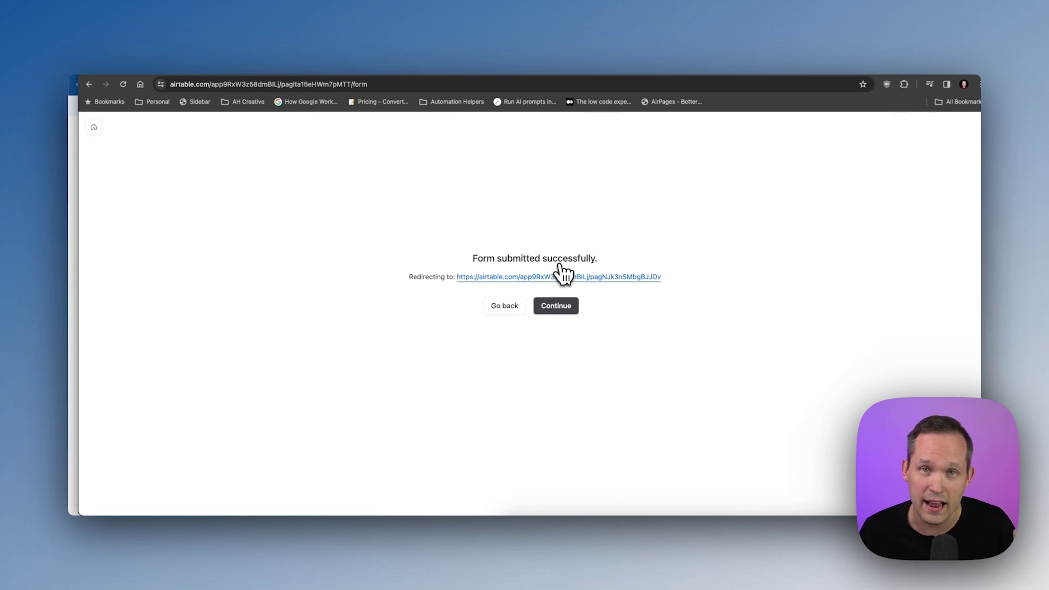
click(583, 277)
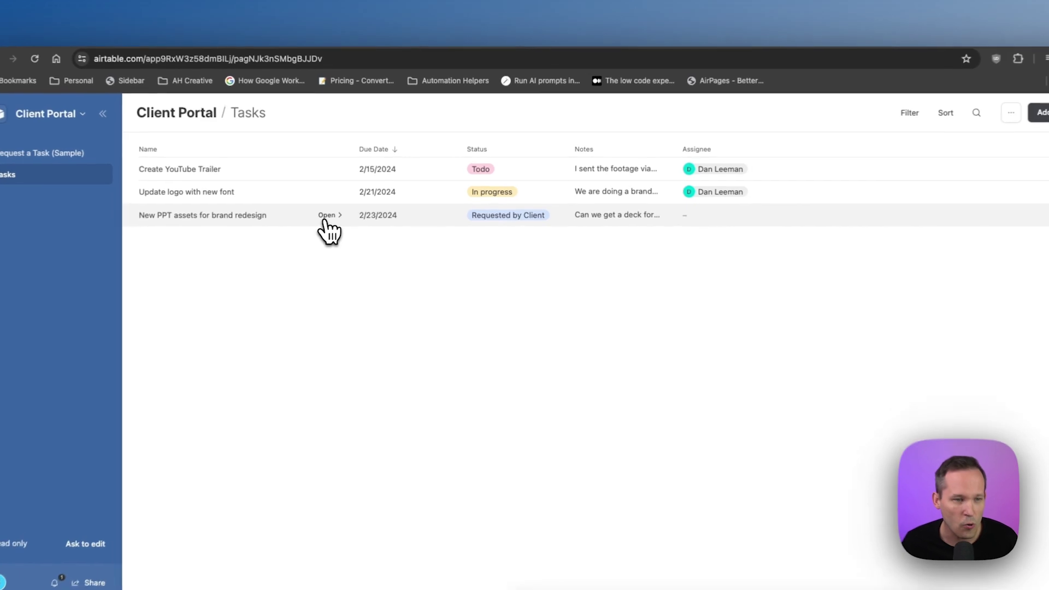
Open the New PPT assets task's details and bring up its prefilled Update a Task form.
click(354, 210)
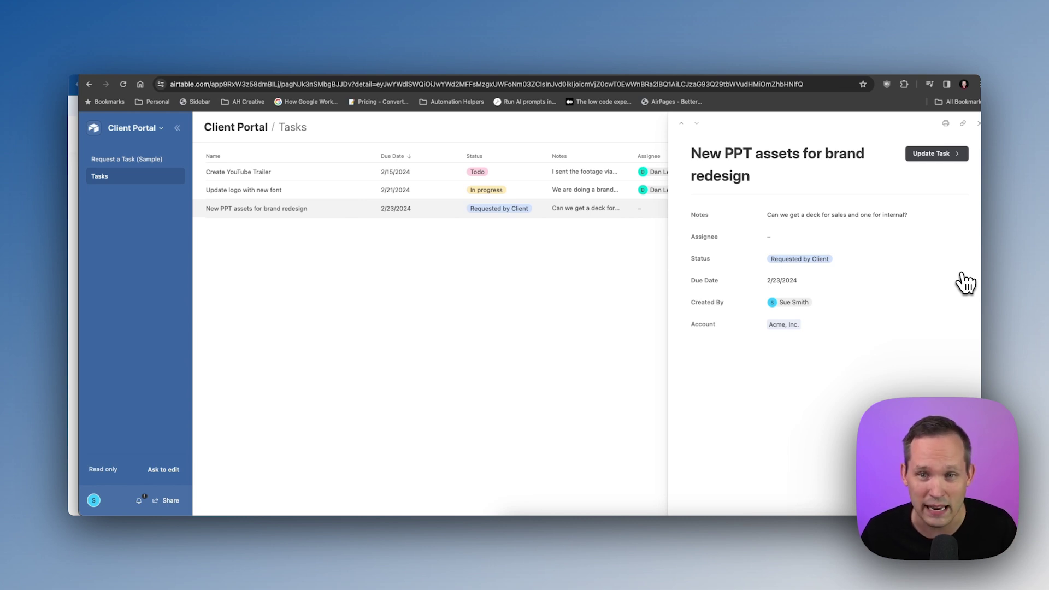
click(931, 157)
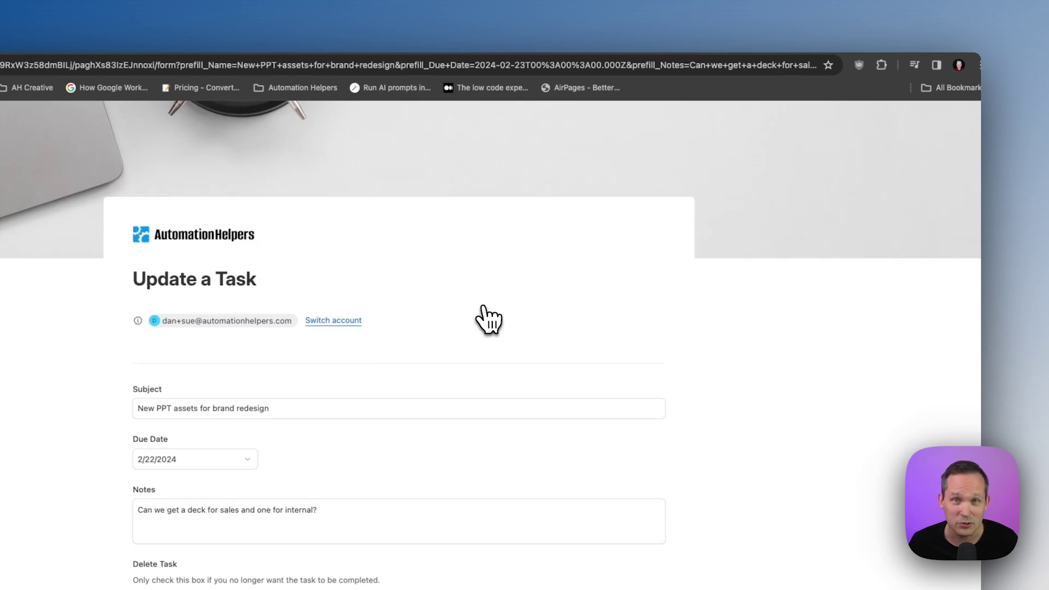
Change the PPT assets task's due date to February 19, 2024 and submit the update.
scroll(488, 319, down, 1)
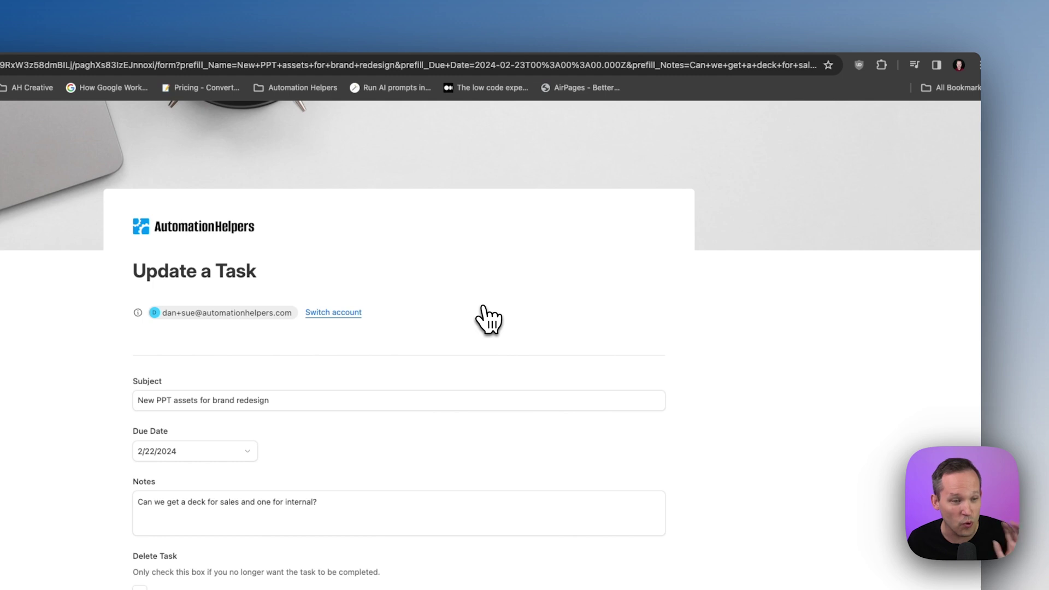
scroll(488, 319, down, 3)
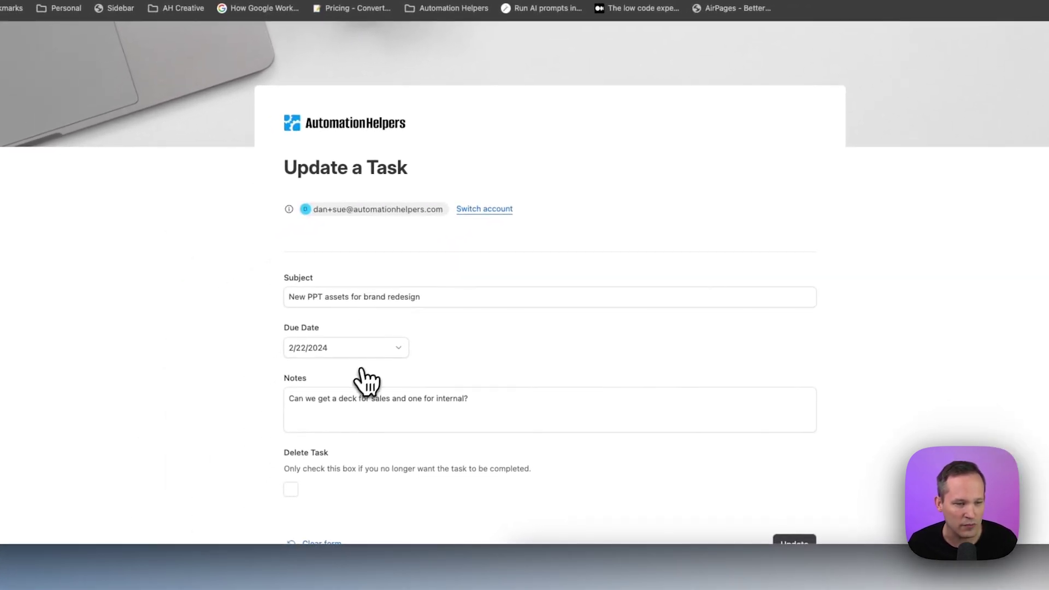
scroll(383, 363, down, 2)
click(398, 330)
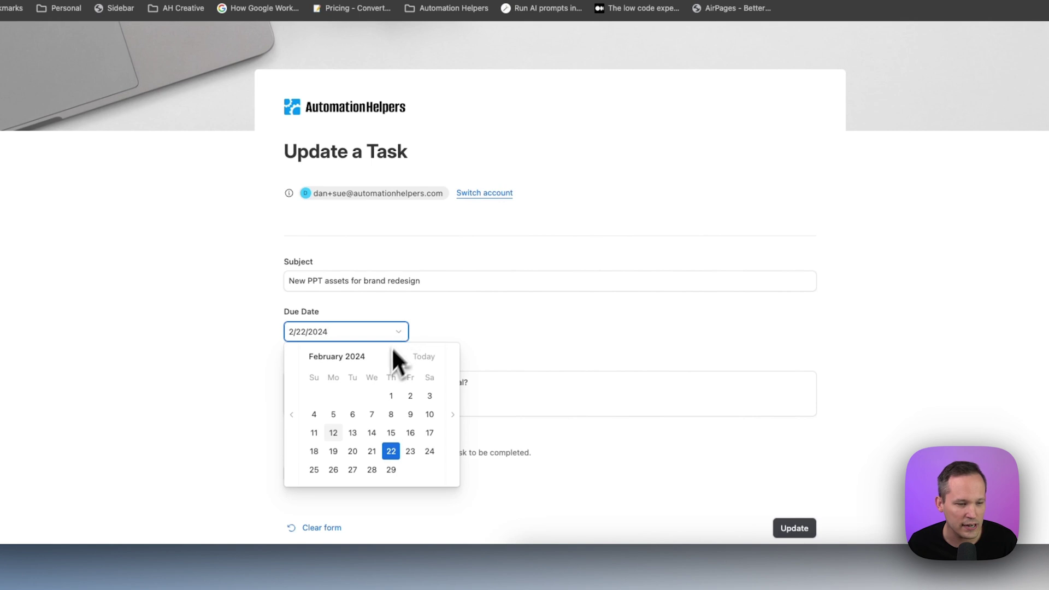
click(334, 451)
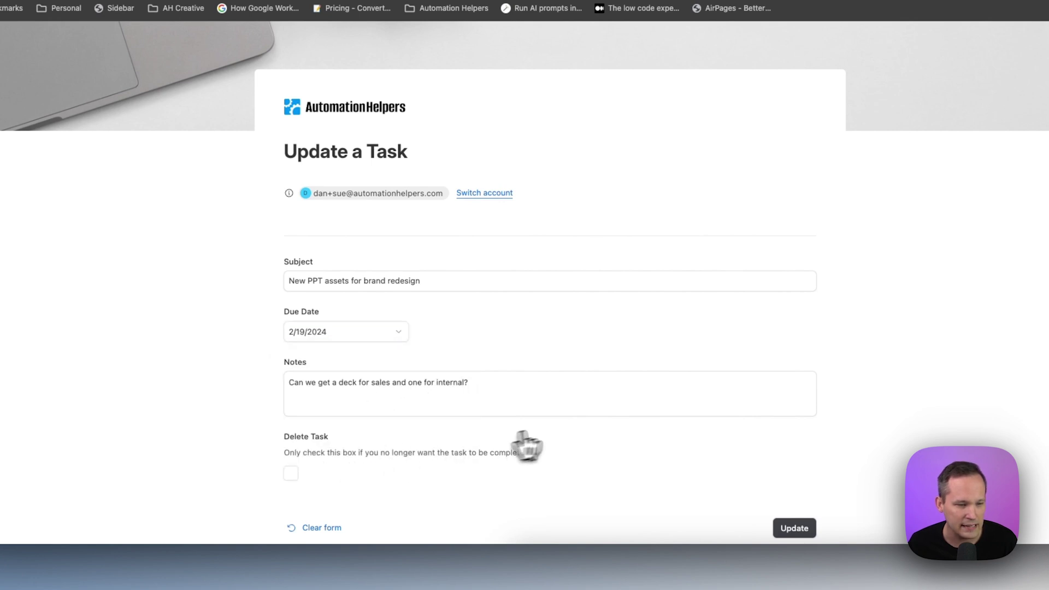
scroll(540, 440, down, 2)
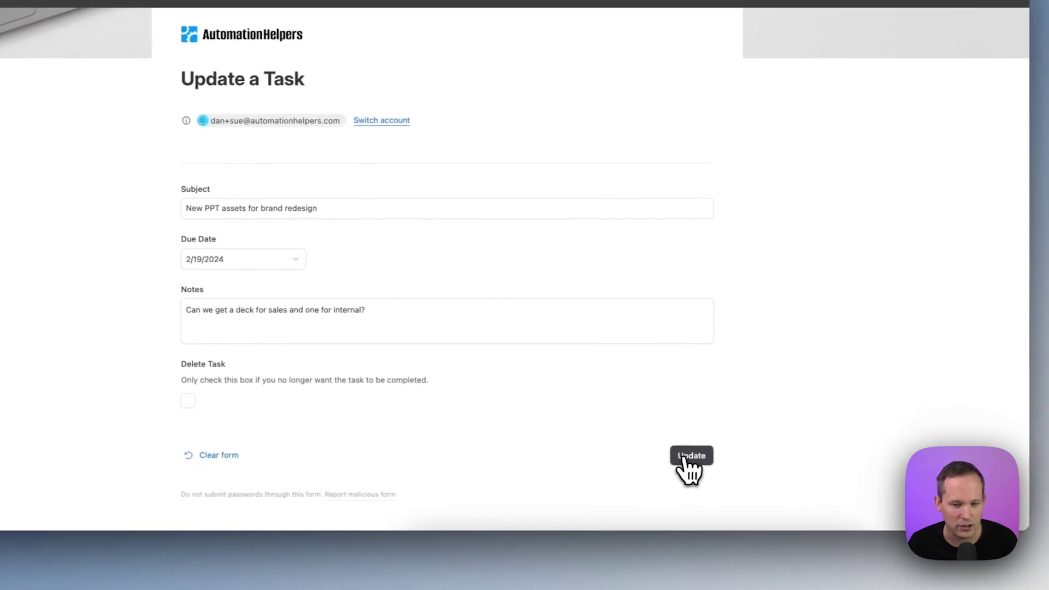
click(683, 459)
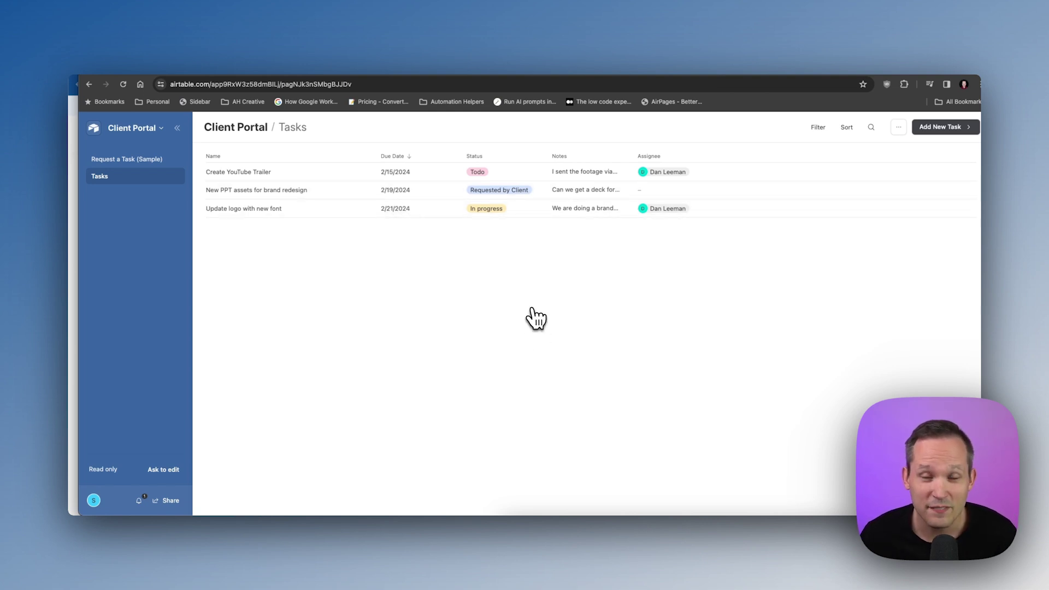
Tick Delete Task on the PPT assets task's update form and submit it.
click(276, 191)
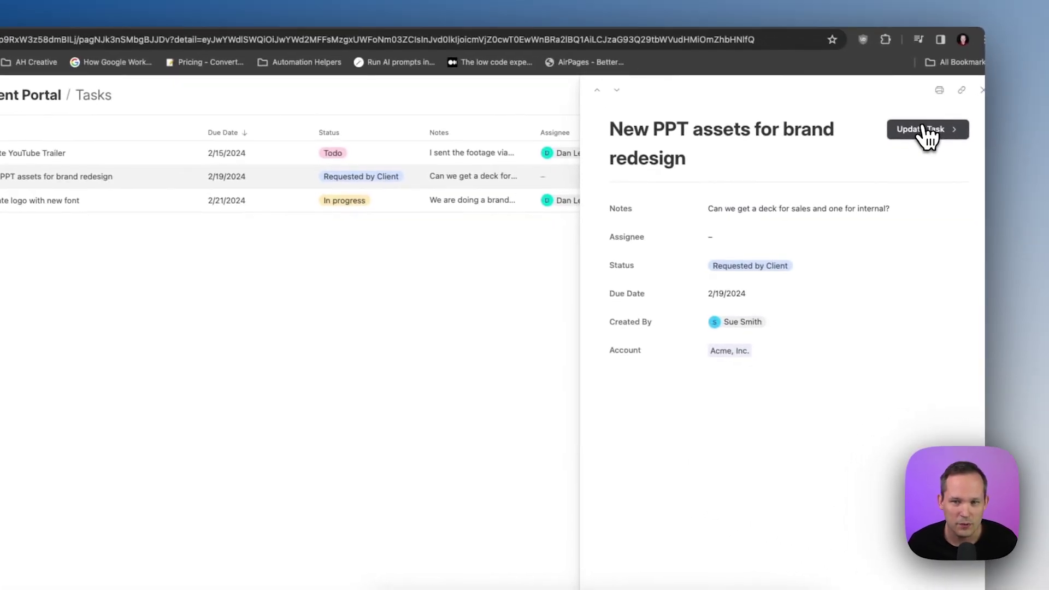
click(923, 129)
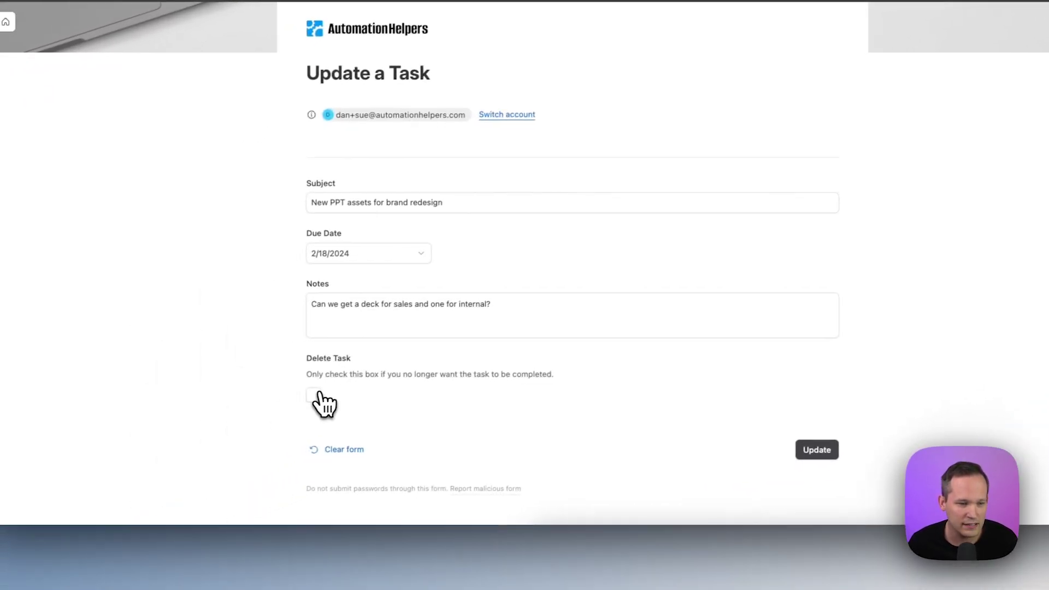
click(143, 465)
click(676, 448)
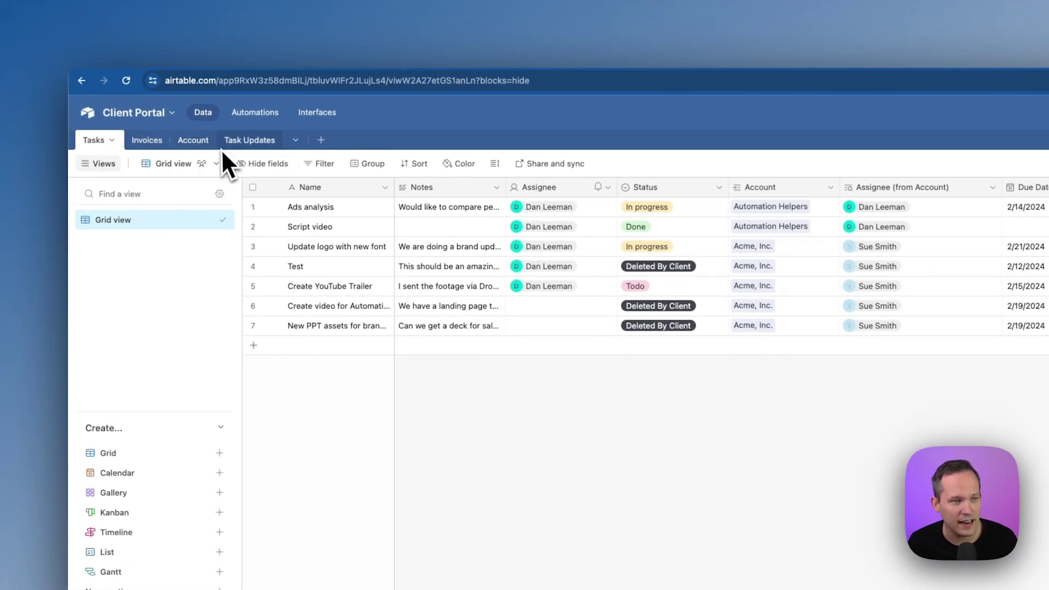
Browse the Invoices, Tasks and Account tables on the way to Task Updates.
click(153, 143)
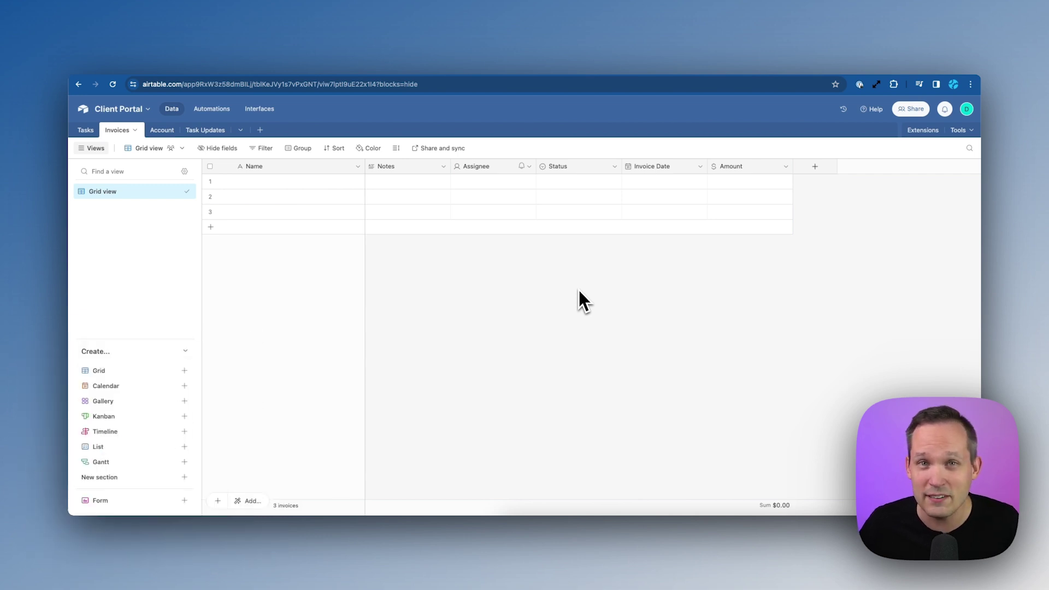
click(83, 130)
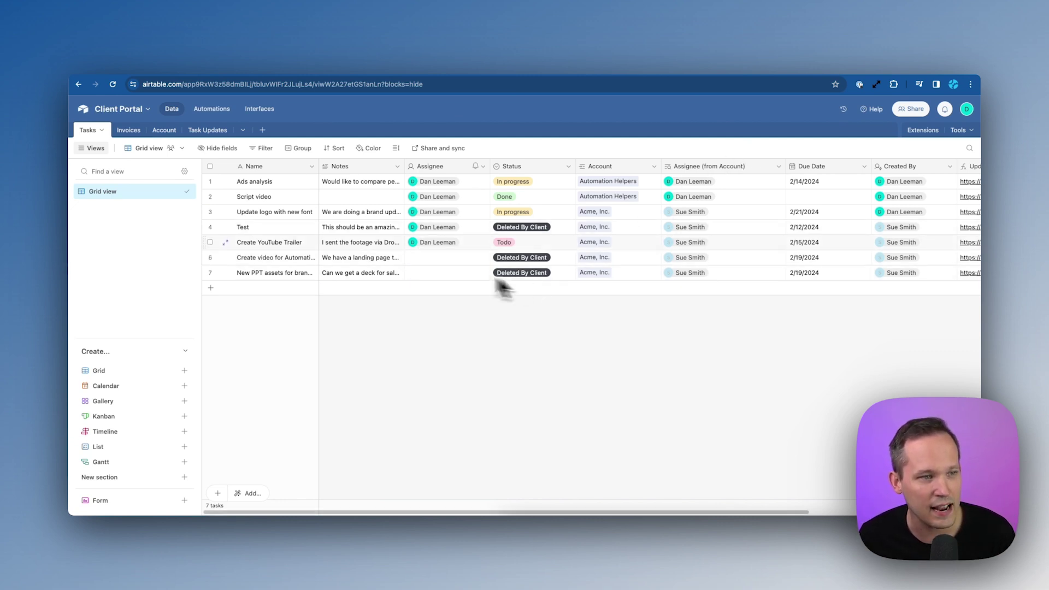
click(166, 131)
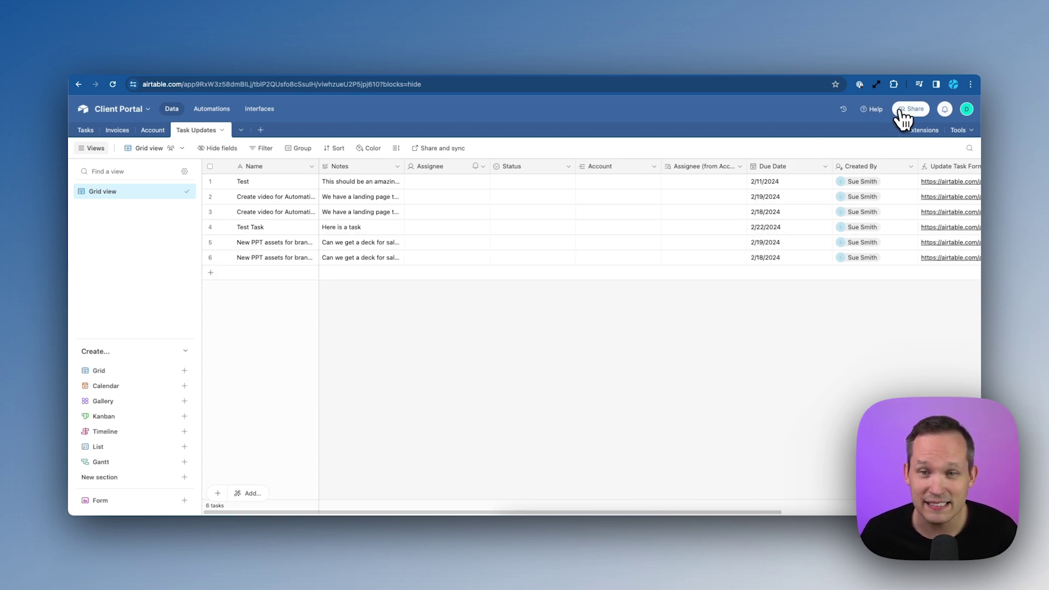
click(902, 111)
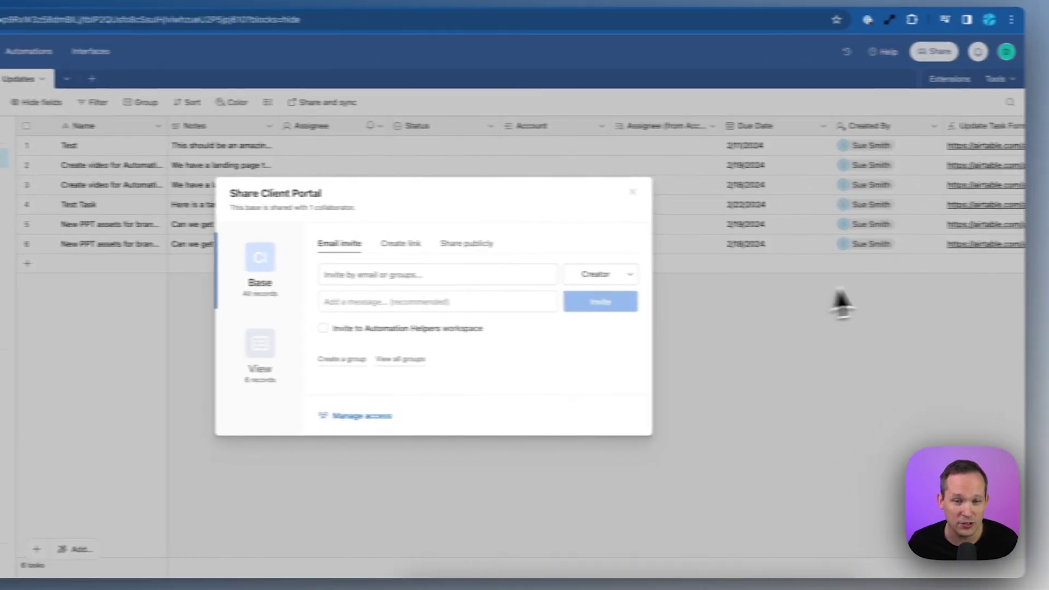
click(840, 299)
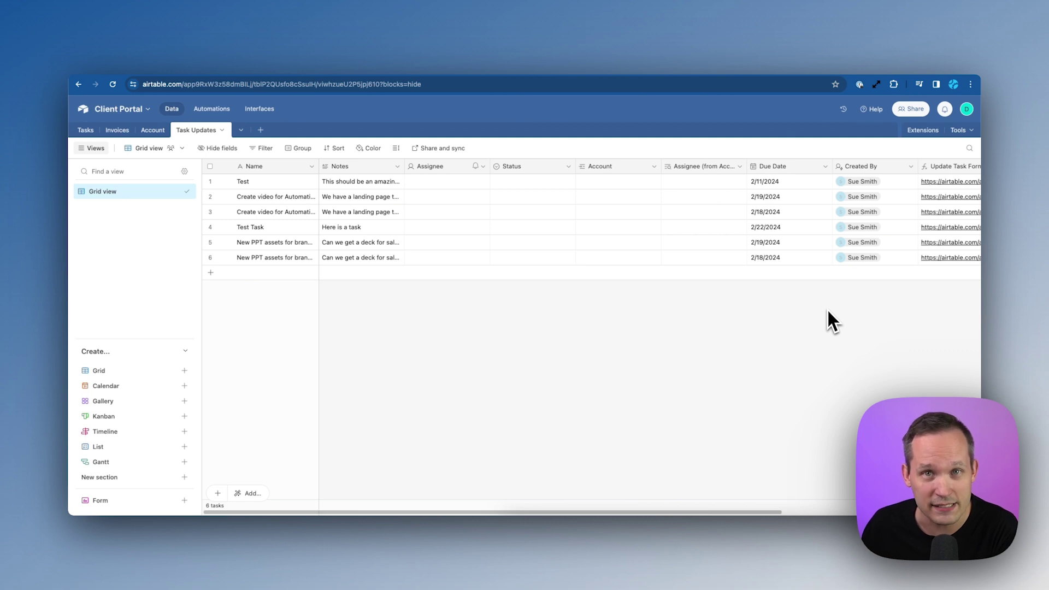
Open the Client Portal interface in edit mode.
click(262, 112)
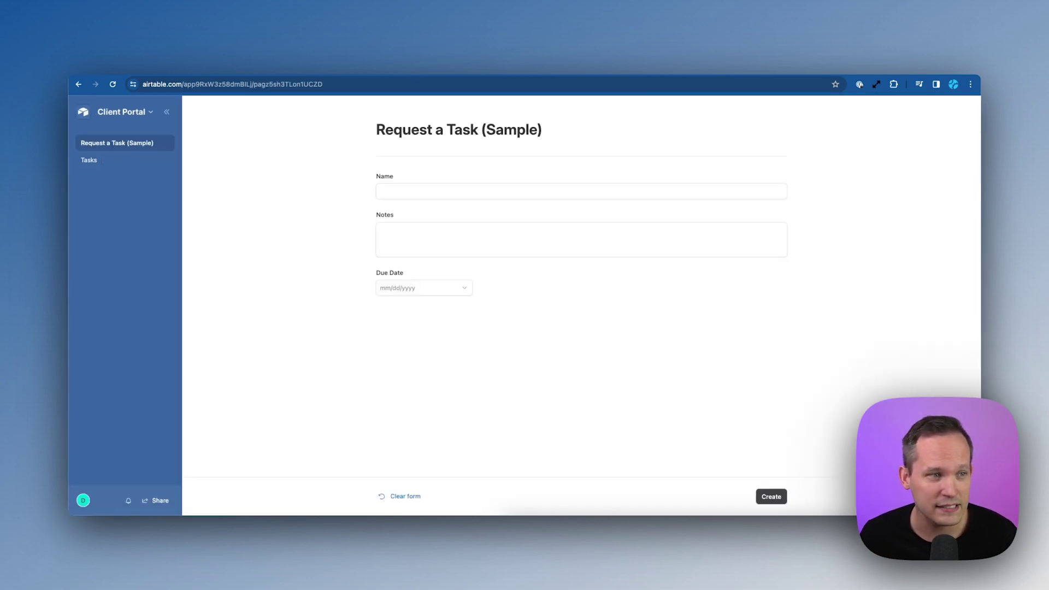
click(149, 112)
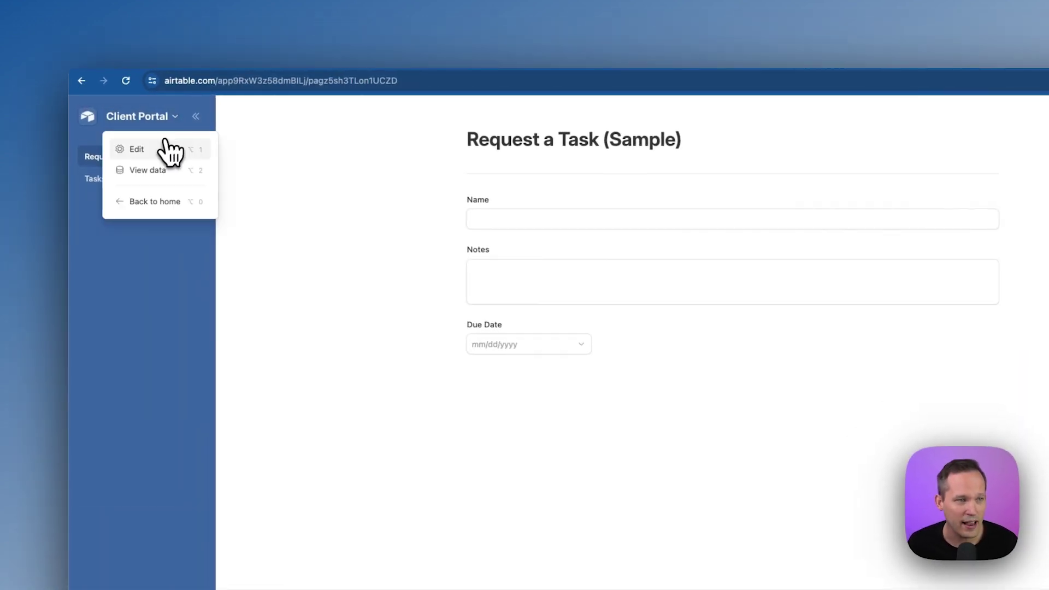
click(170, 152)
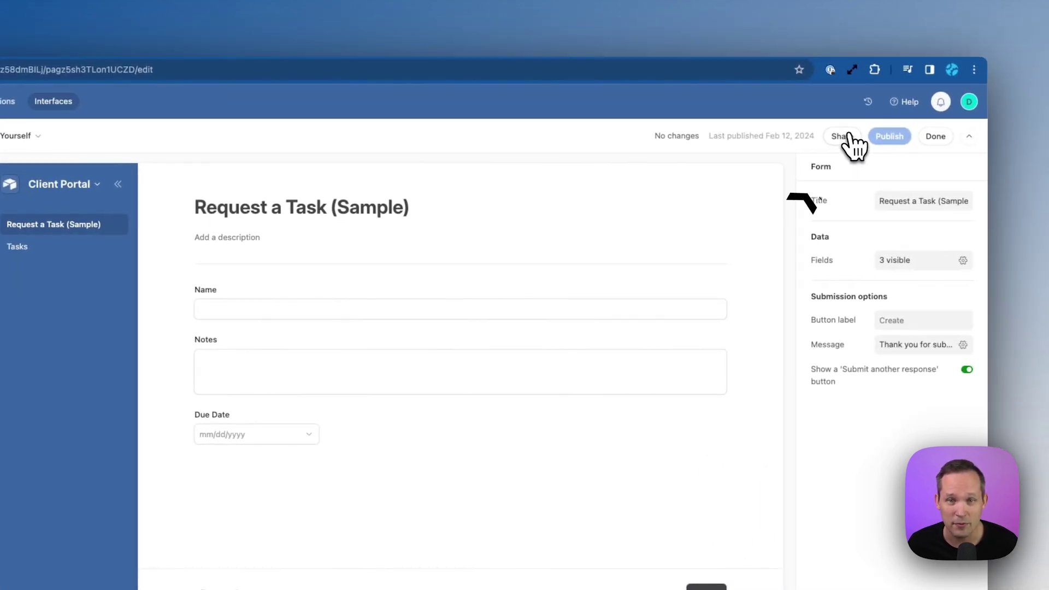
Review sharing: the invitee permission levels and who has access with which permissions.
click(847, 137)
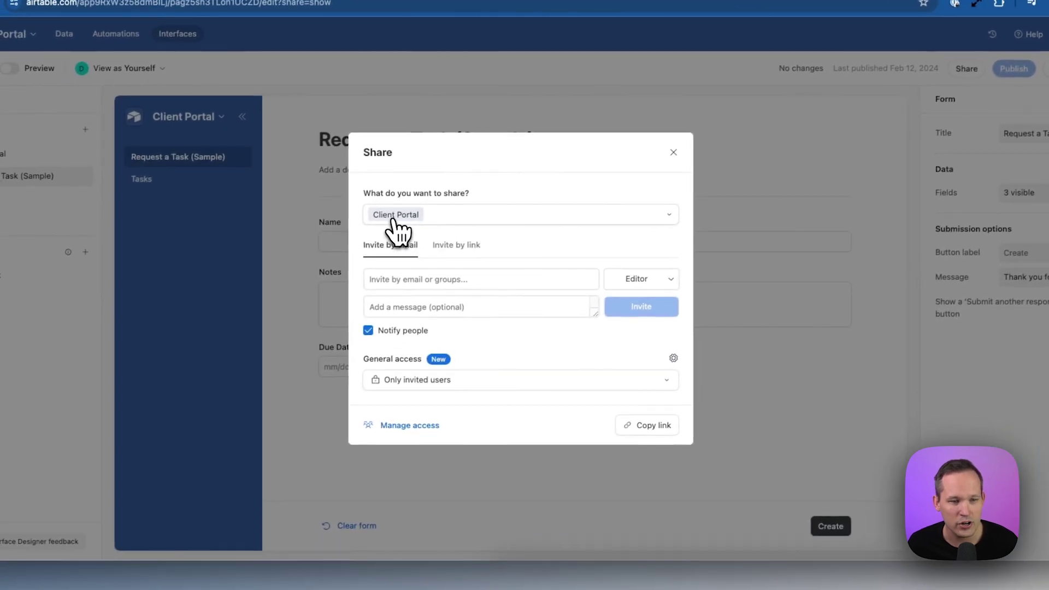
click(452, 277)
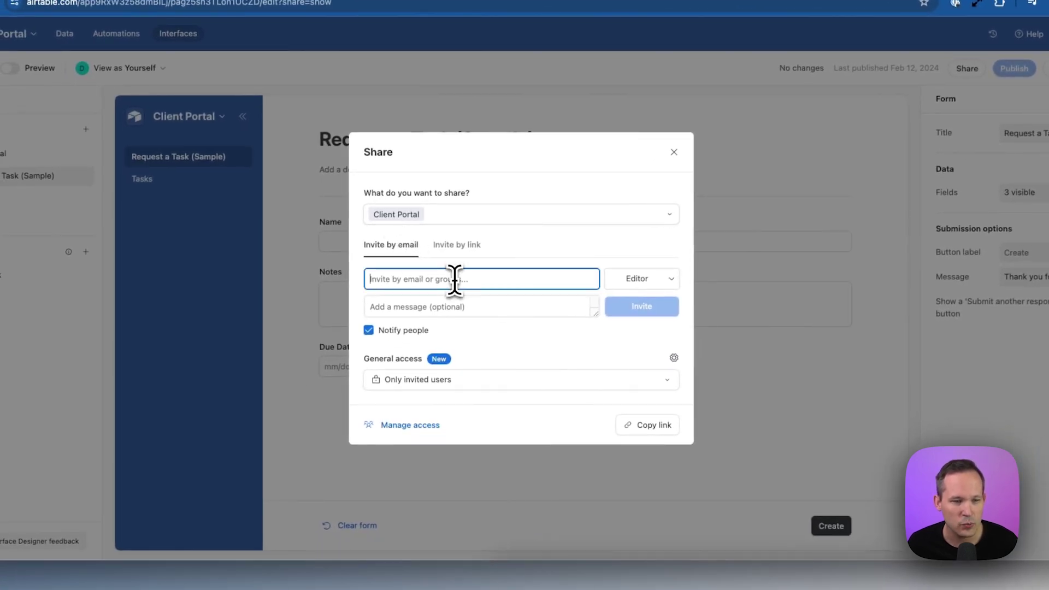
click(644, 283)
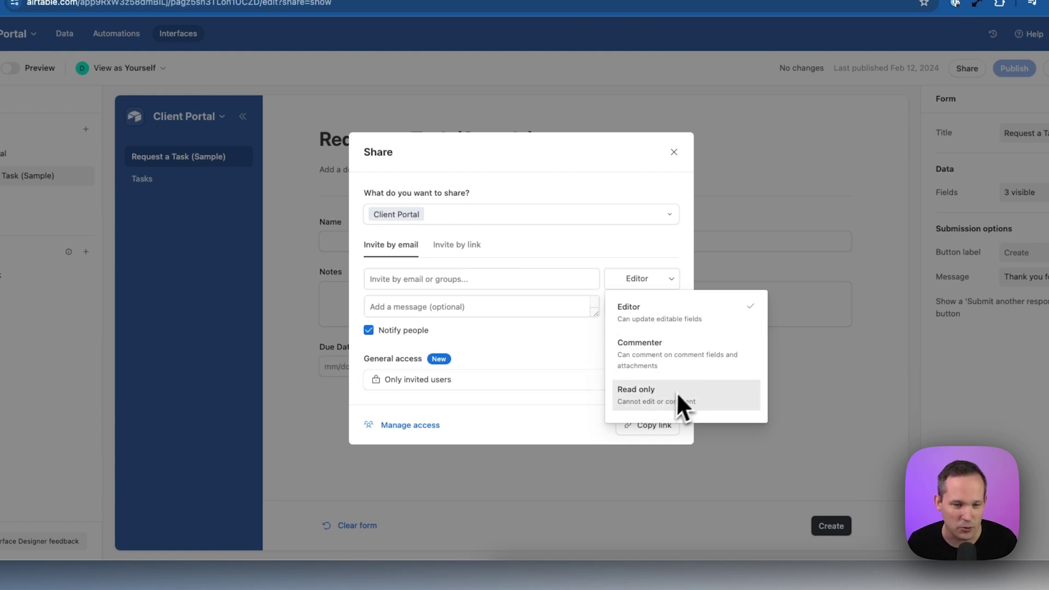
click(534, 360)
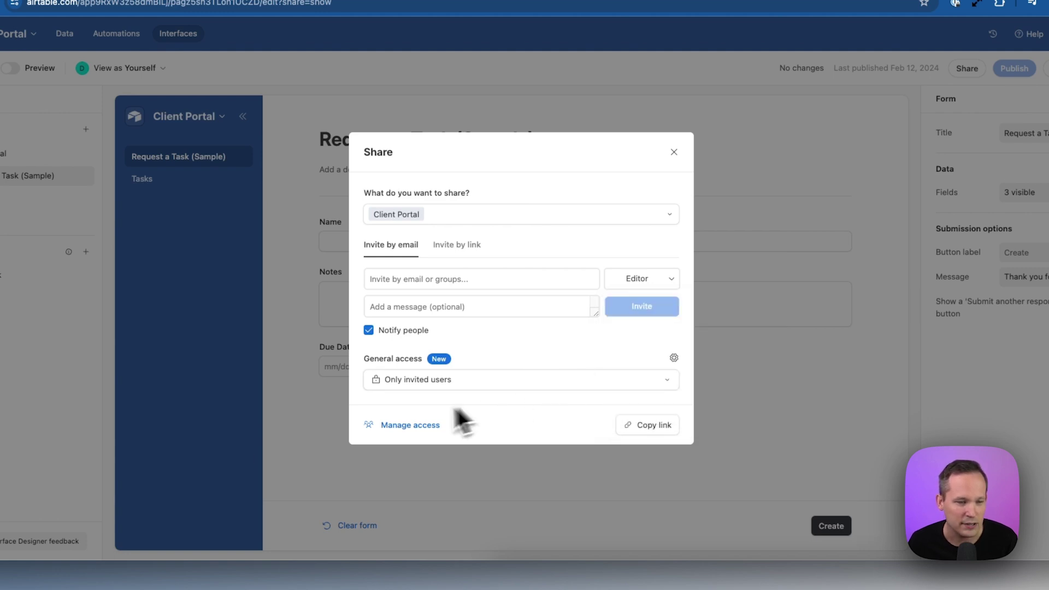
click(405, 430)
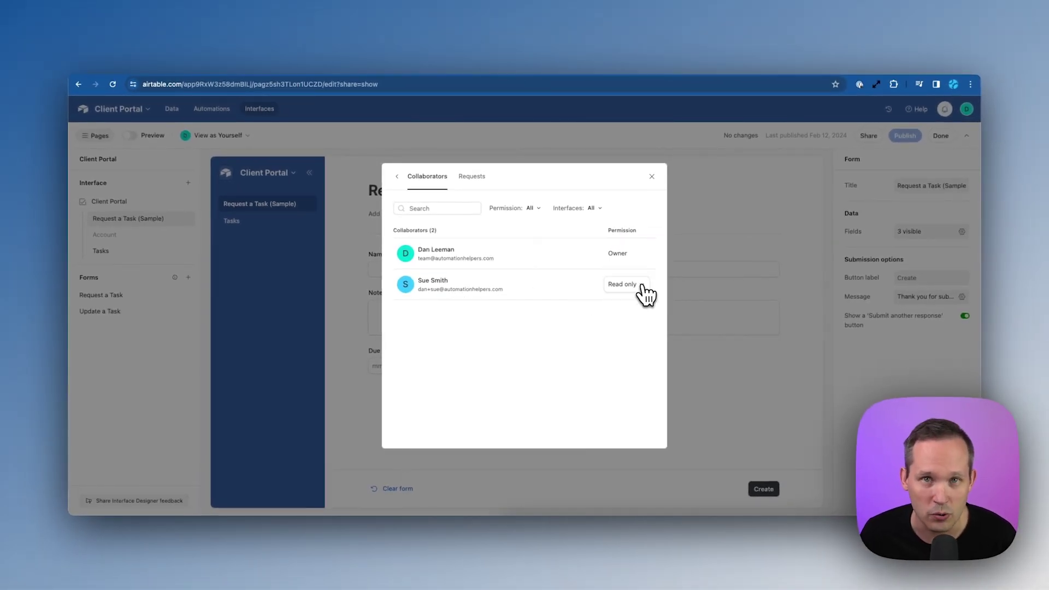
click(652, 176)
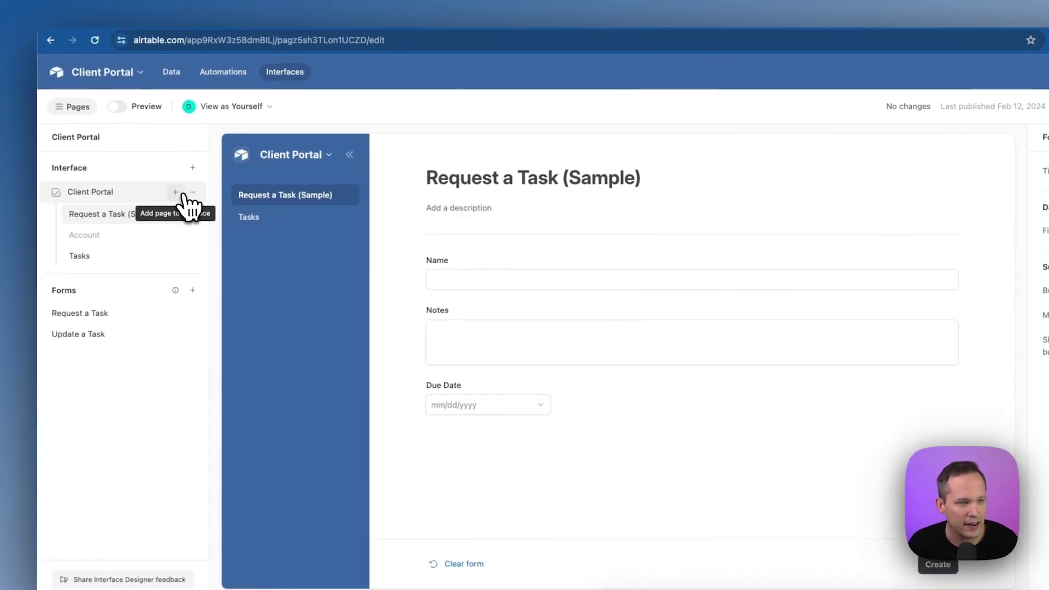
Cancel the new-page layout picker and open the Request a Task (Sample) form page.
click(182, 194)
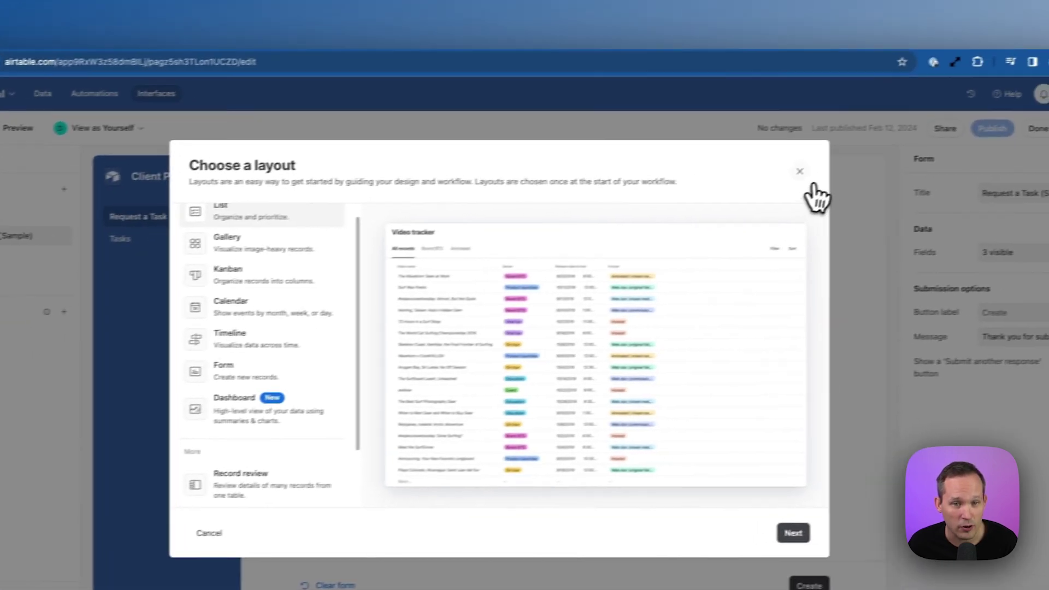
click(929, 149)
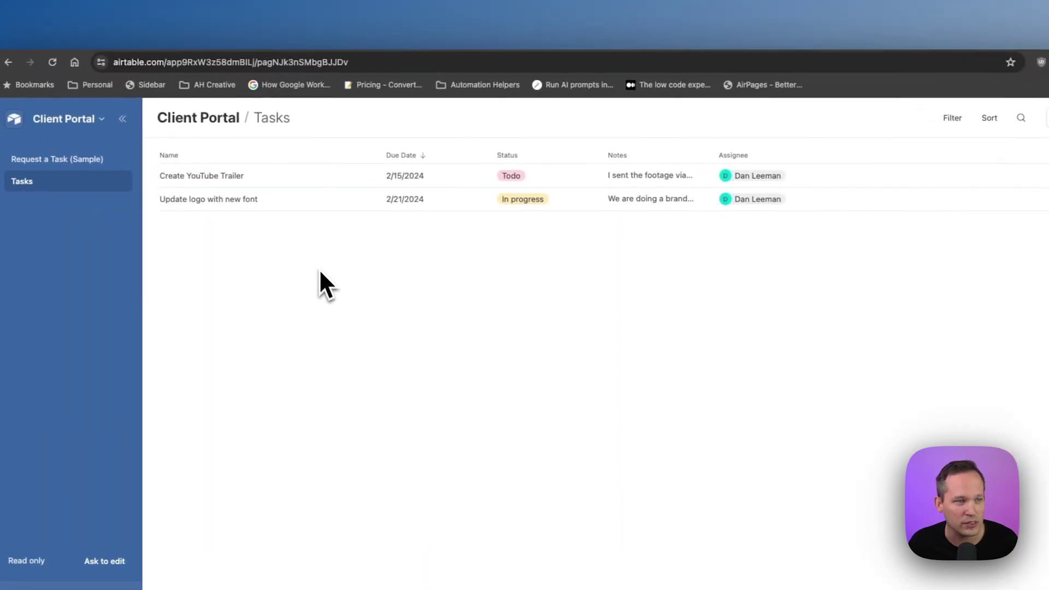
click(147, 141)
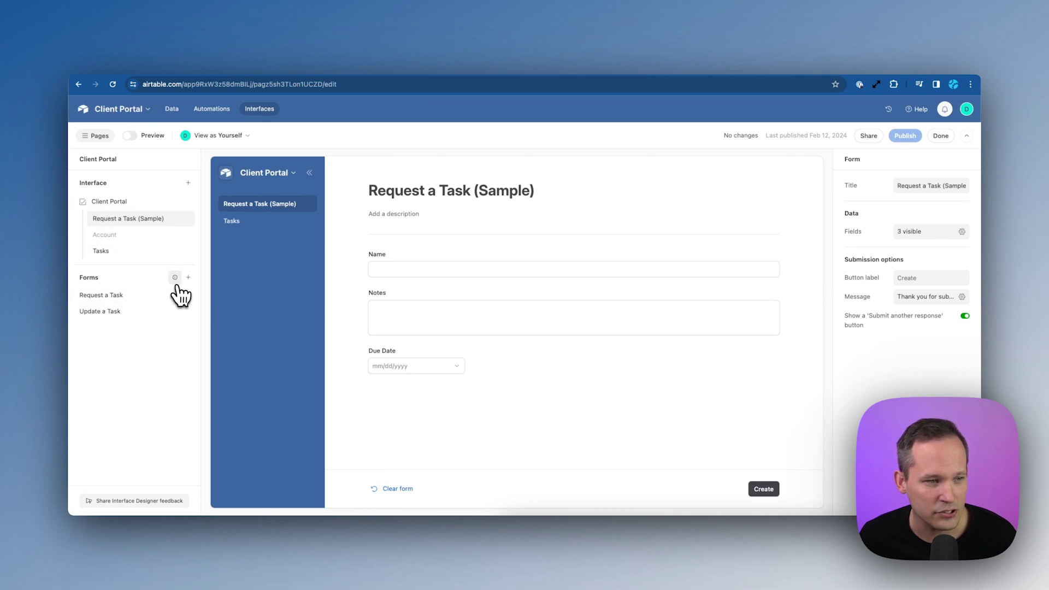
Cancel adding a portal page and review the Tasks page's two filter conditions.
mouse_move(175, 278)
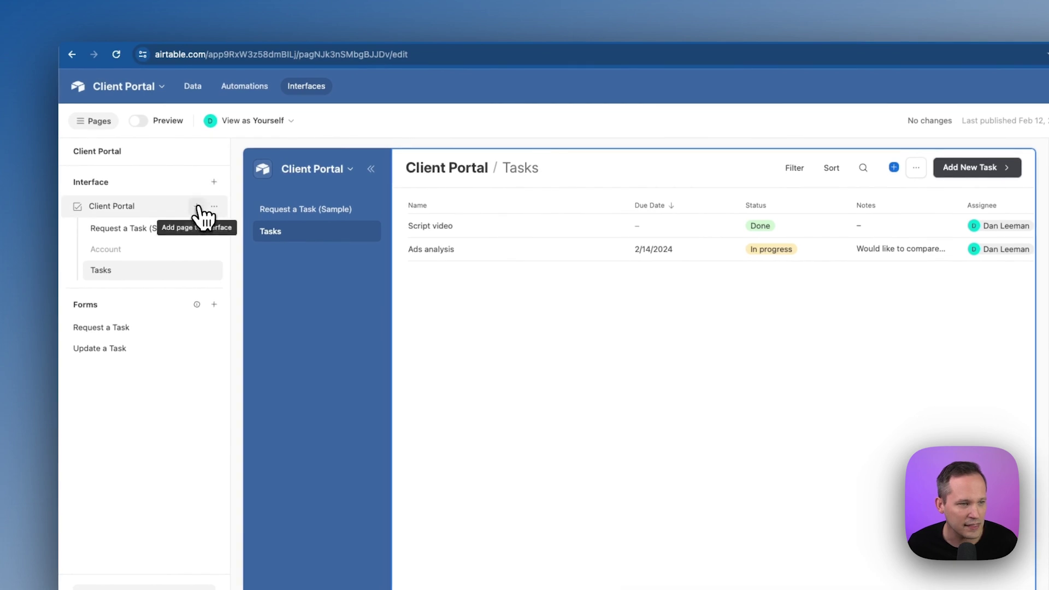
click(197, 206)
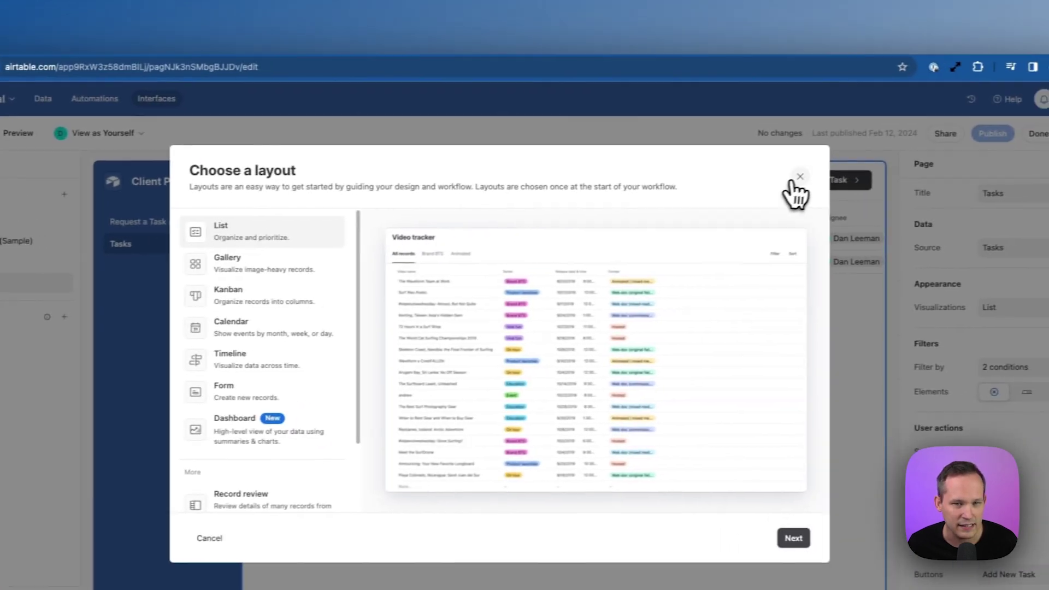
click(950, 164)
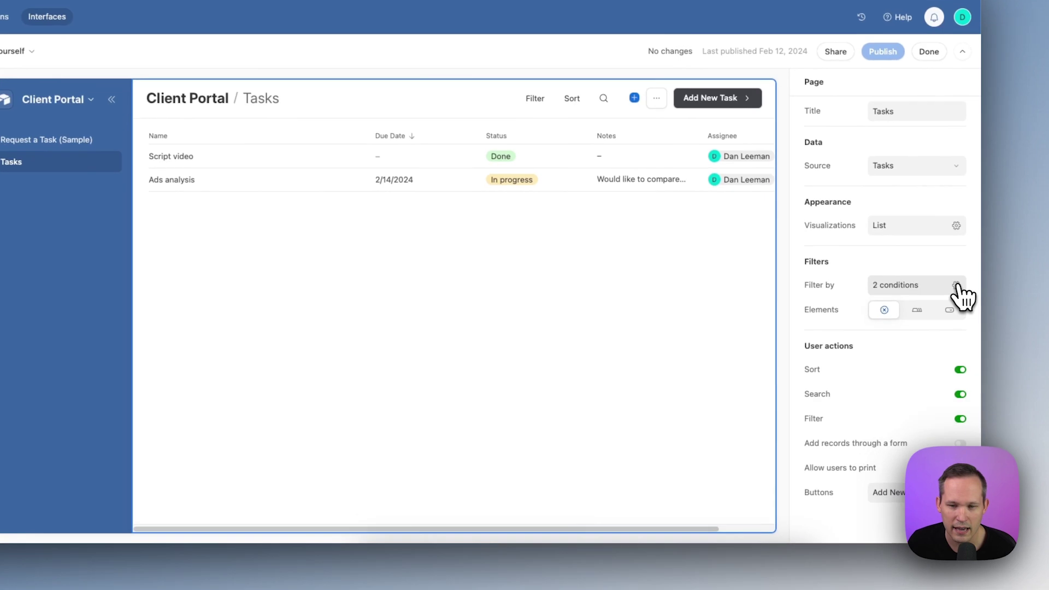
click(951, 317)
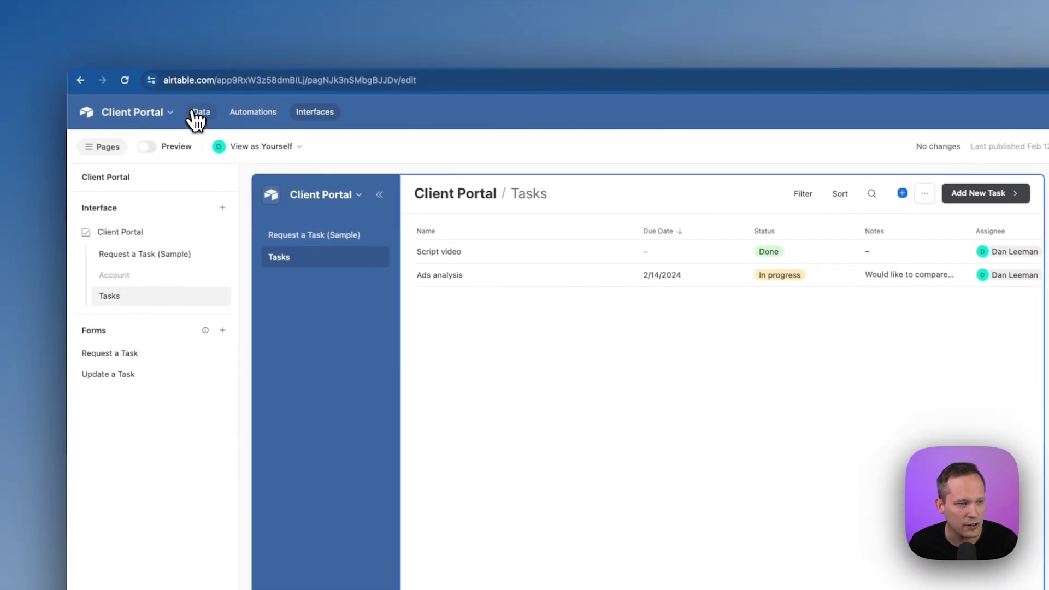
click(194, 112)
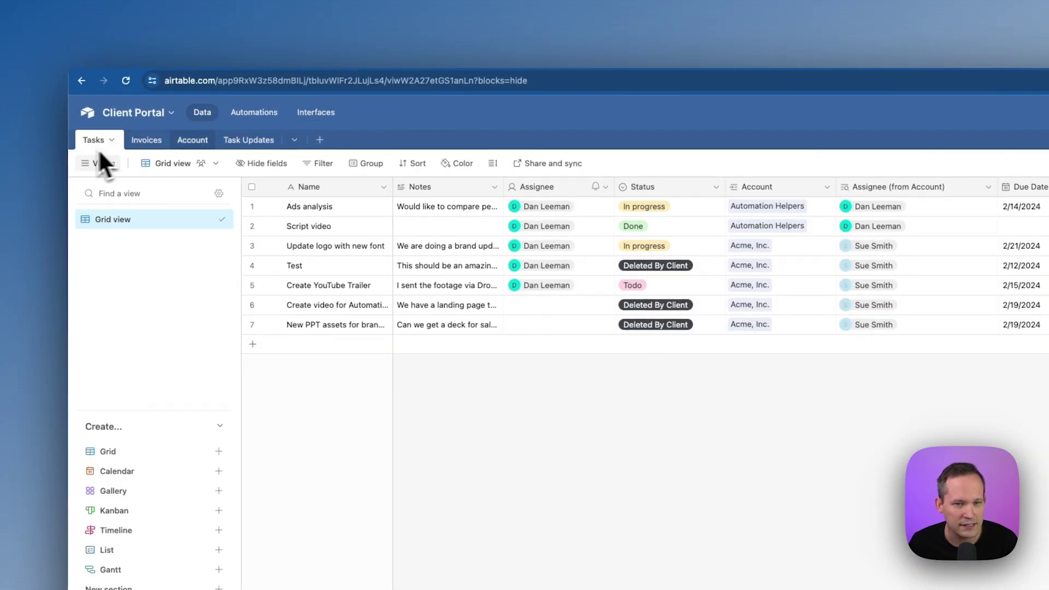
Check the linked records in the Account table, then return to the Tasks table.
scroll(748, 285, right, 2)
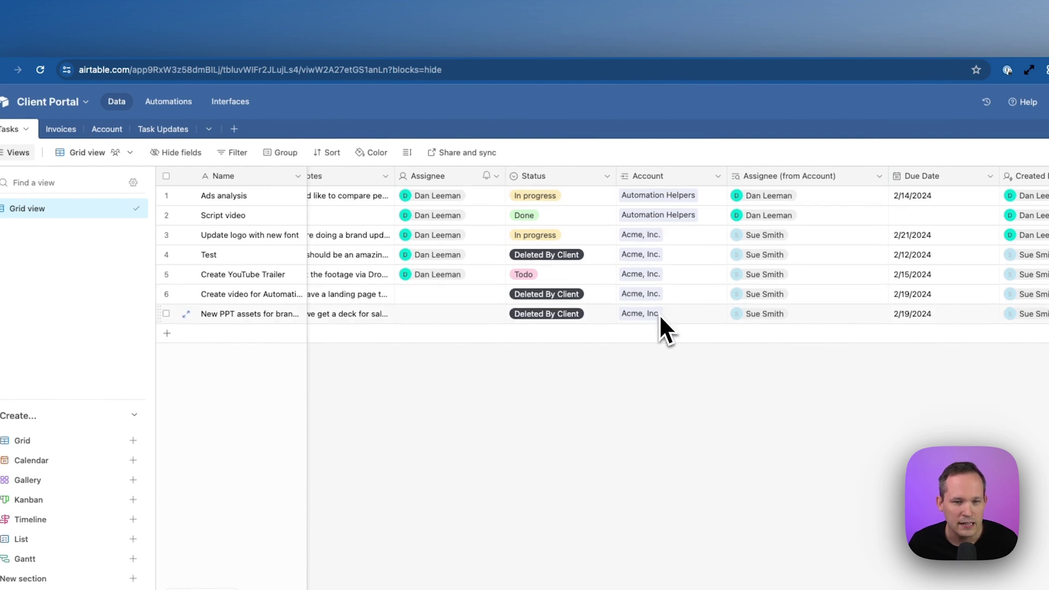
click(107, 129)
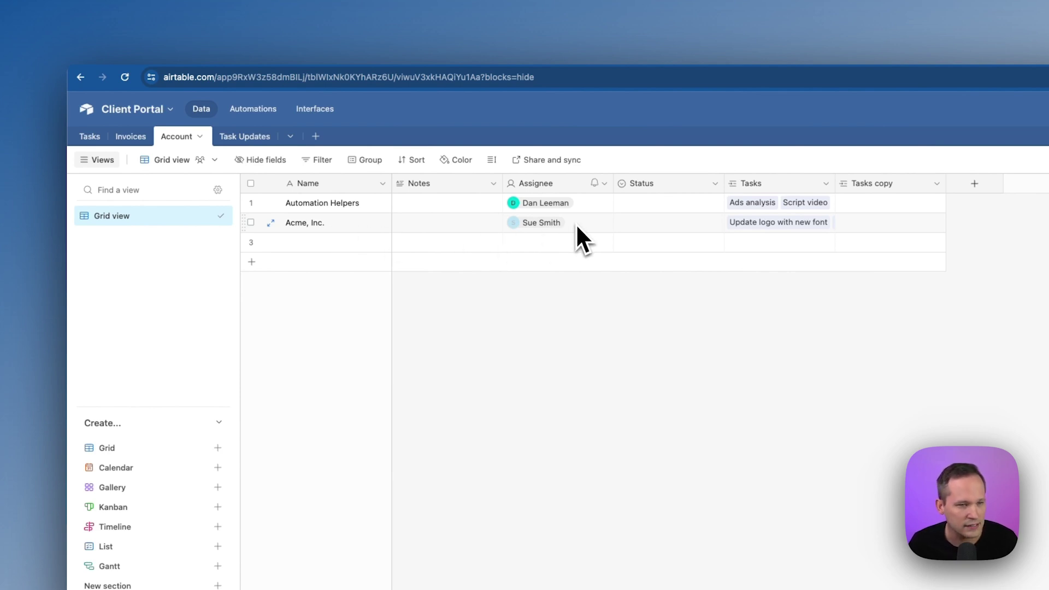
click(86, 138)
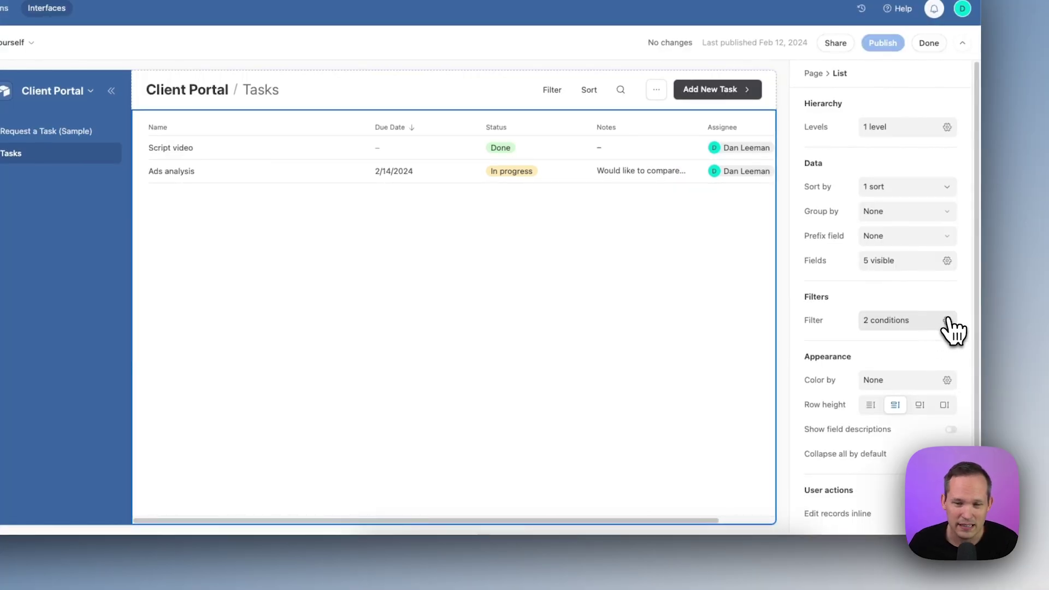
Confirm the Tasks page filter: Assignee (from Account) has any of Current user.
click(952, 330)
click(937, 397)
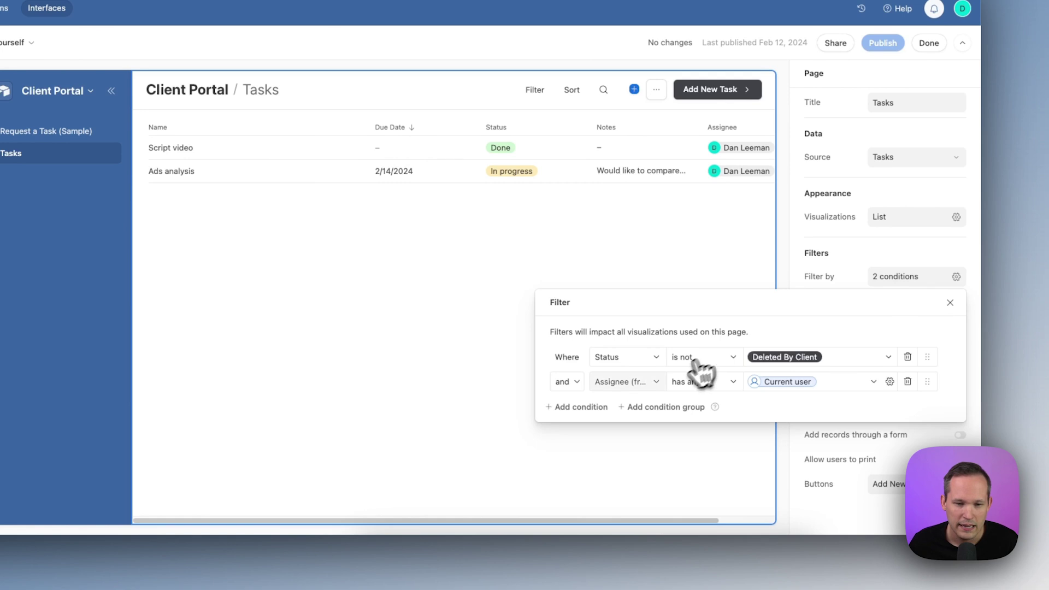
click(620, 381)
scroll(639, 349, down, 1)
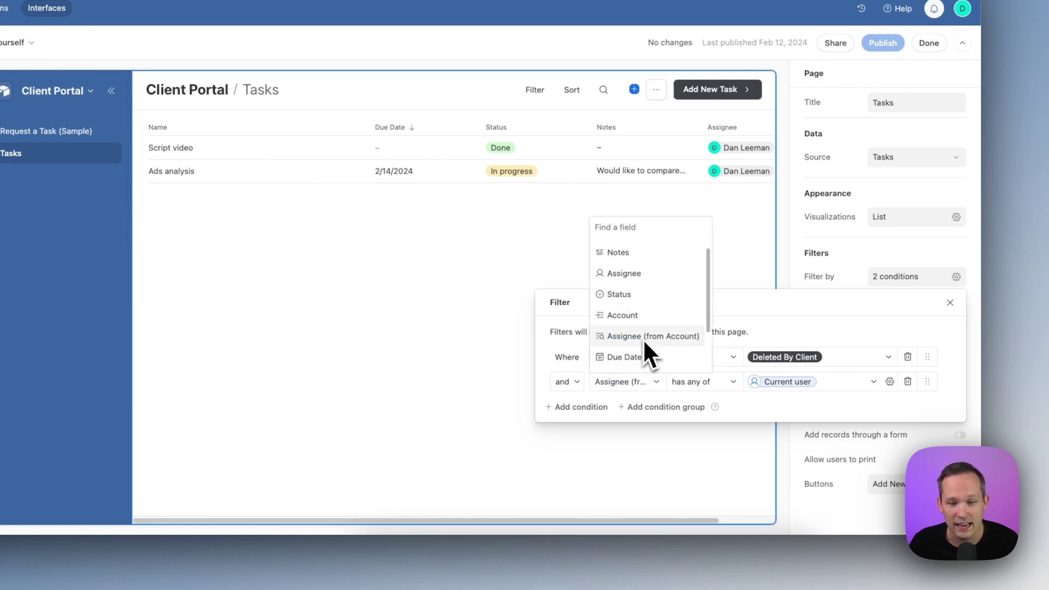
scroll(652, 344, down, 2)
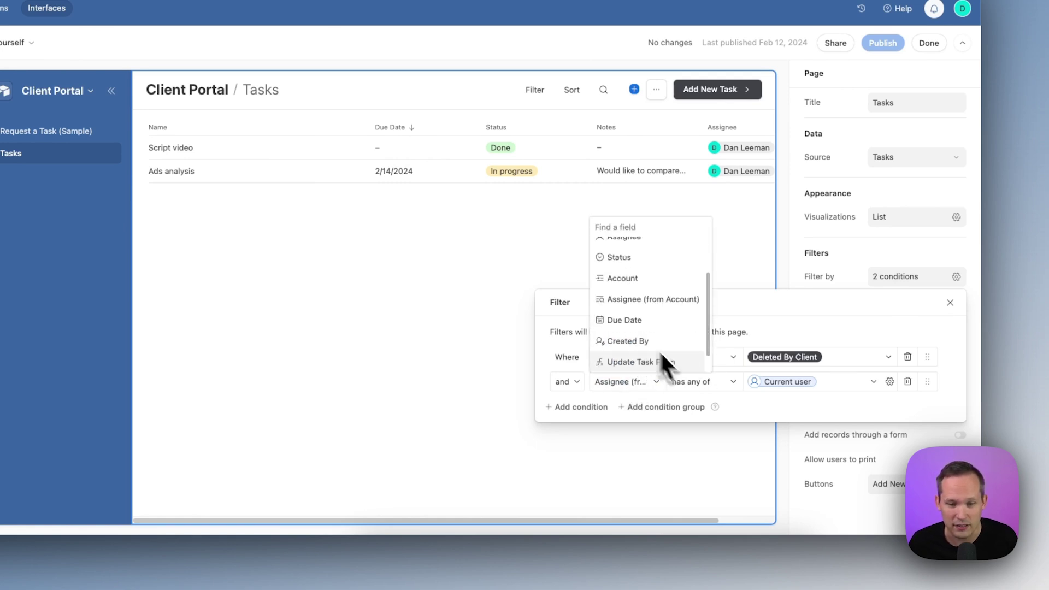
click(735, 385)
click(731, 383)
click(747, 396)
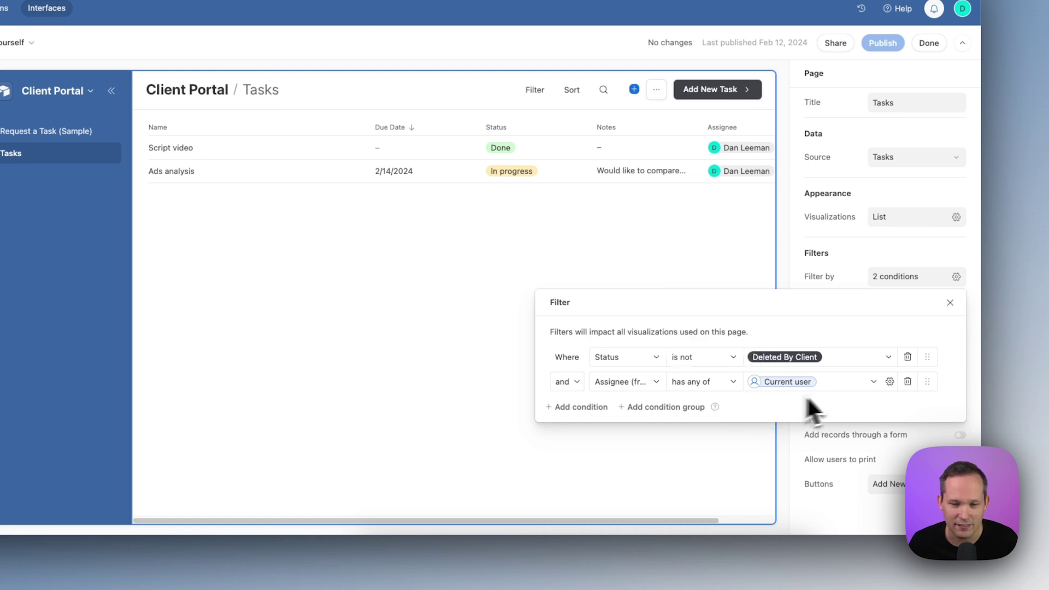
click(870, 384)
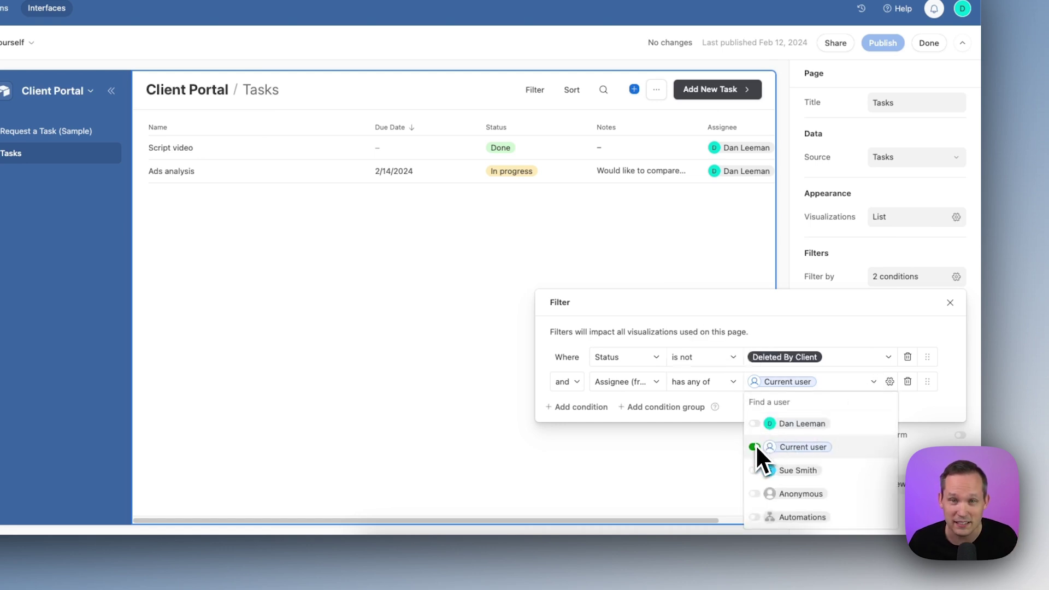
click(909, 406)
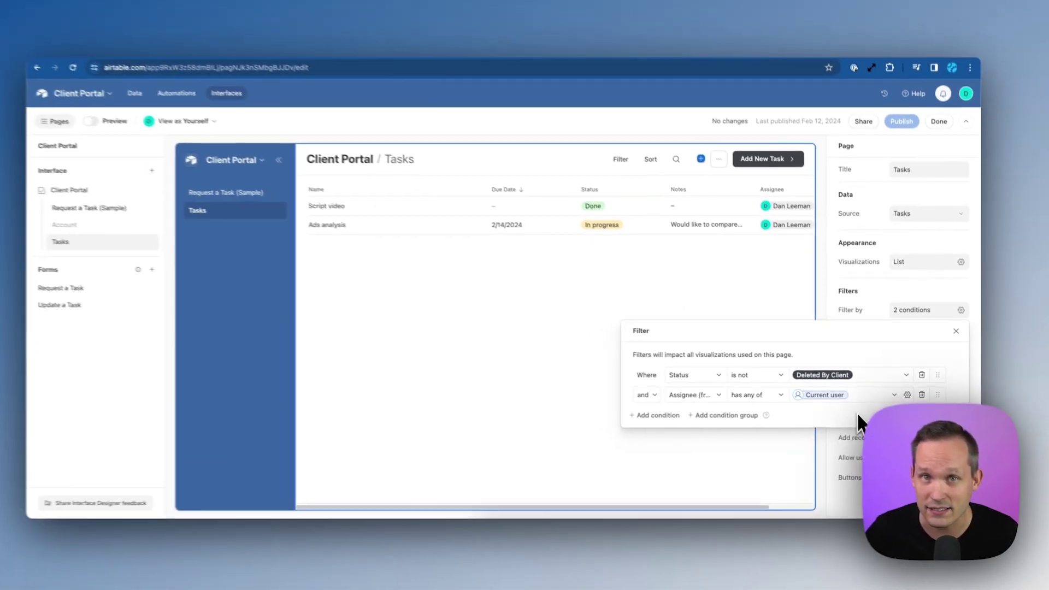
click(169, 377)
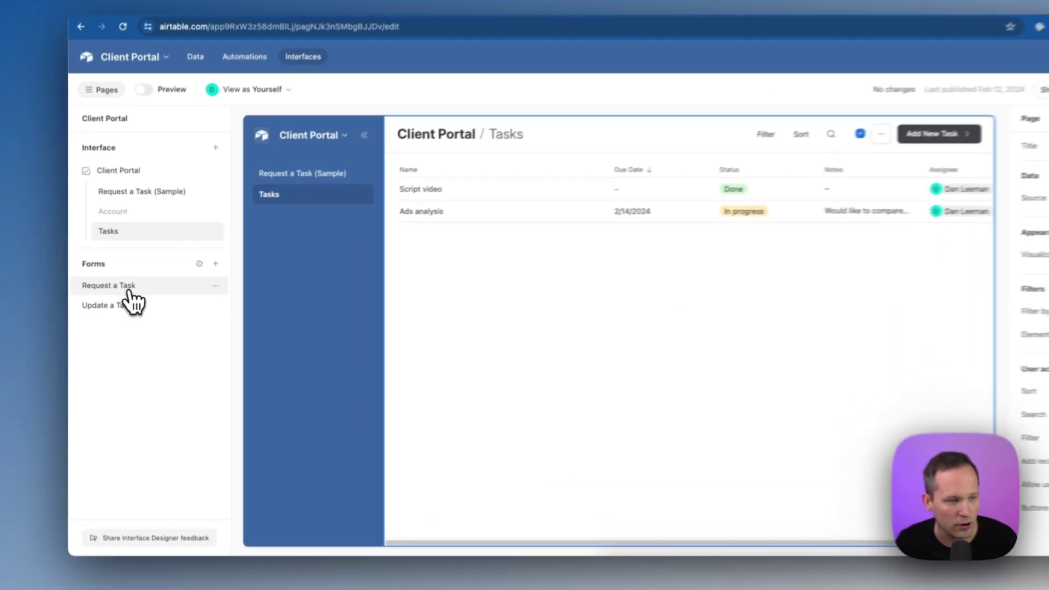
click(117, 297)
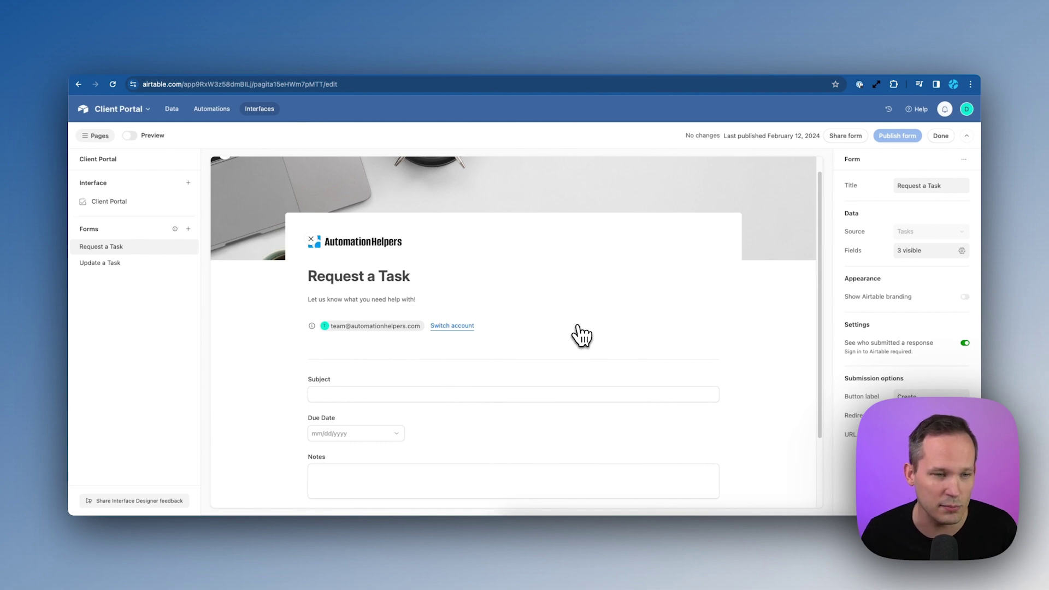
scroll(541, 317, up, 1)
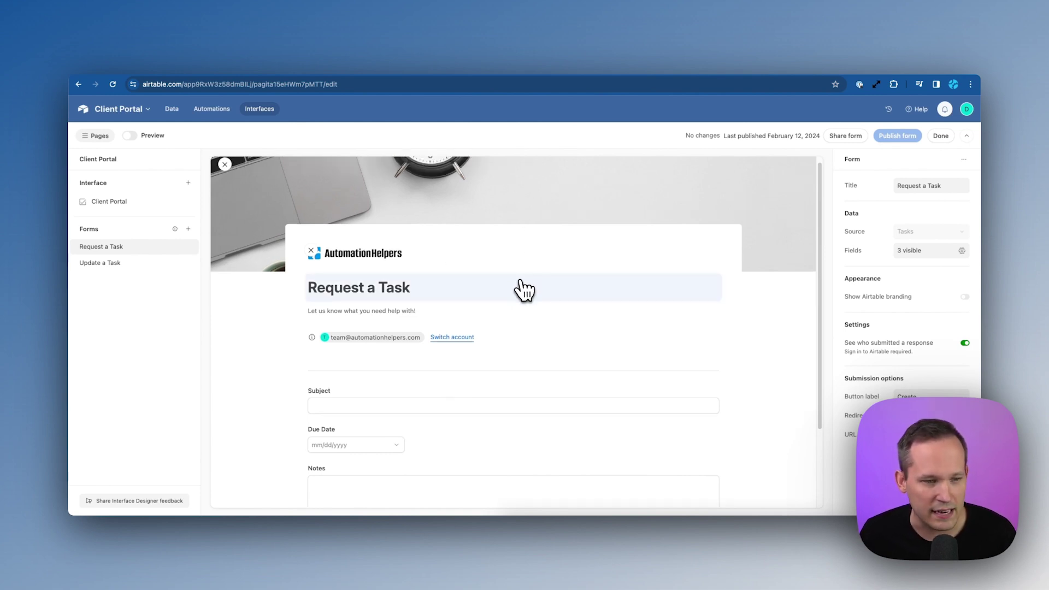
scroll(373, 310, down, 3)
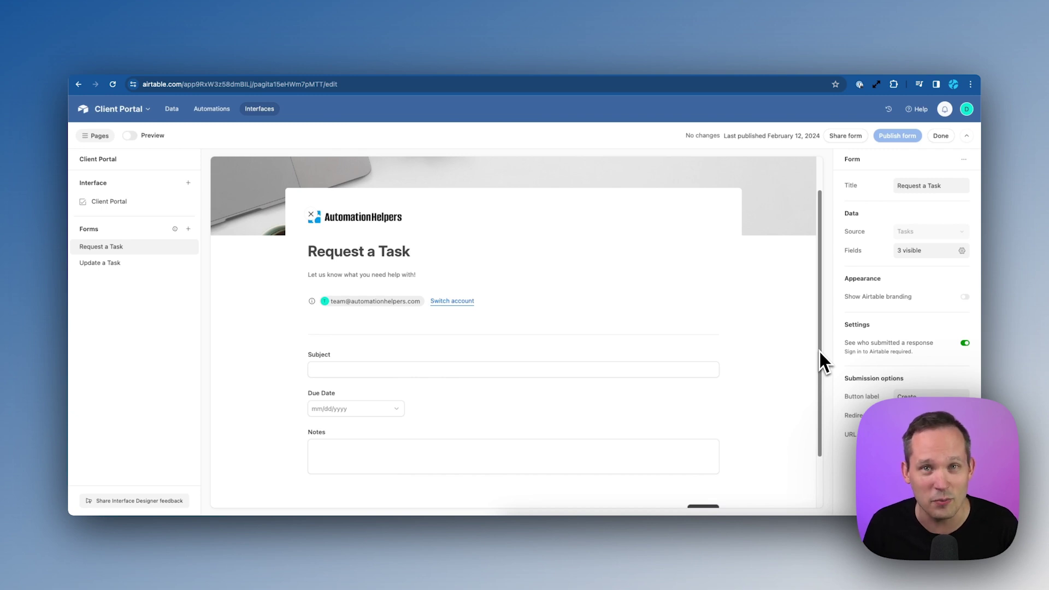
click(530, 381)
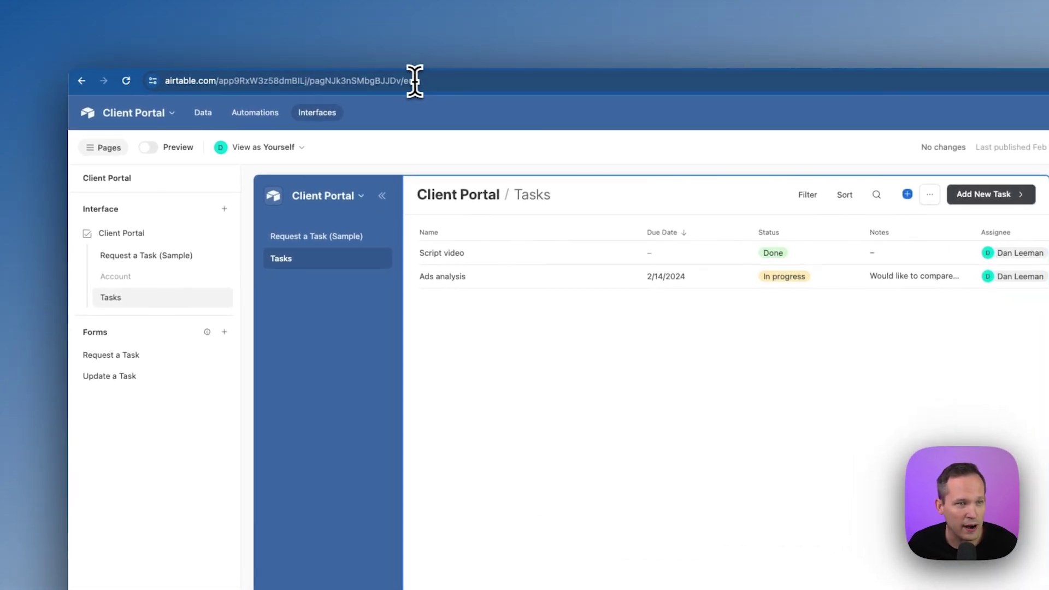
Make the Request a Task form redirect submitters to the copied Tasks page URL, then go to Automations.
drag(399, 77, 148, 77)
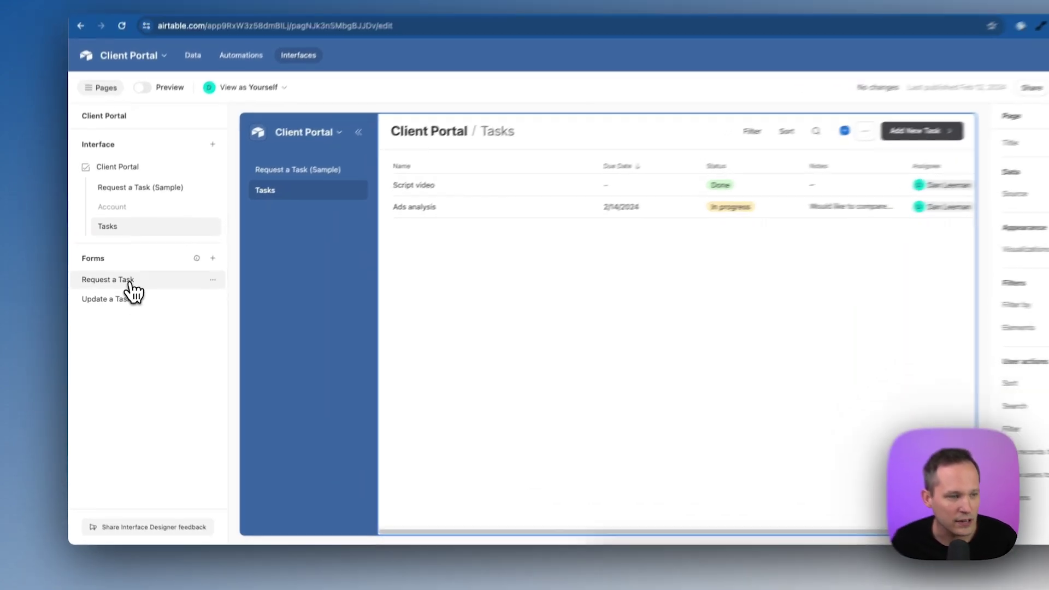
click(118, 295)
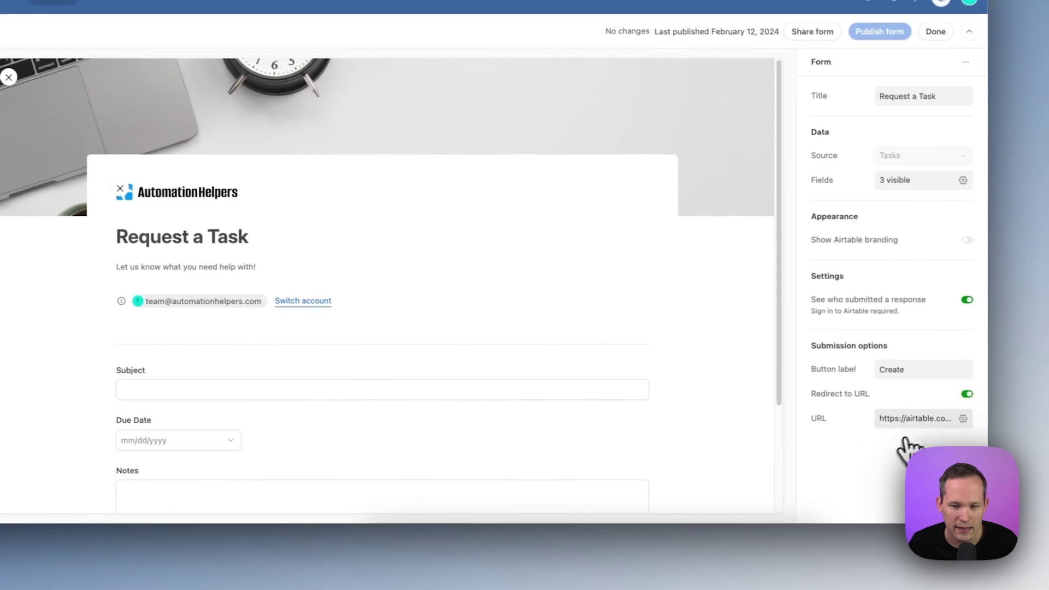
click(938, 418)
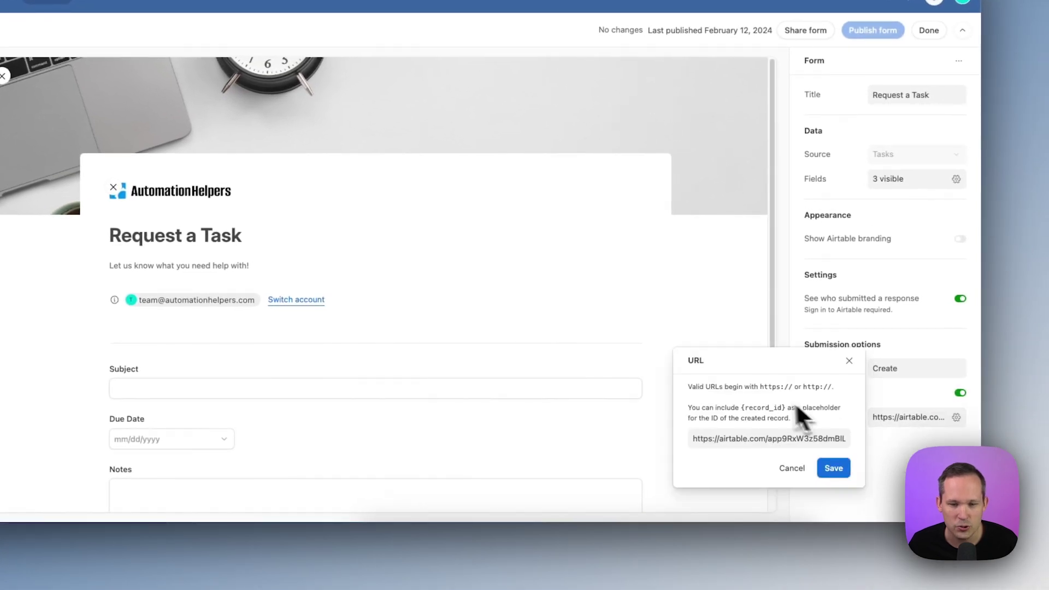
click(759, 437)
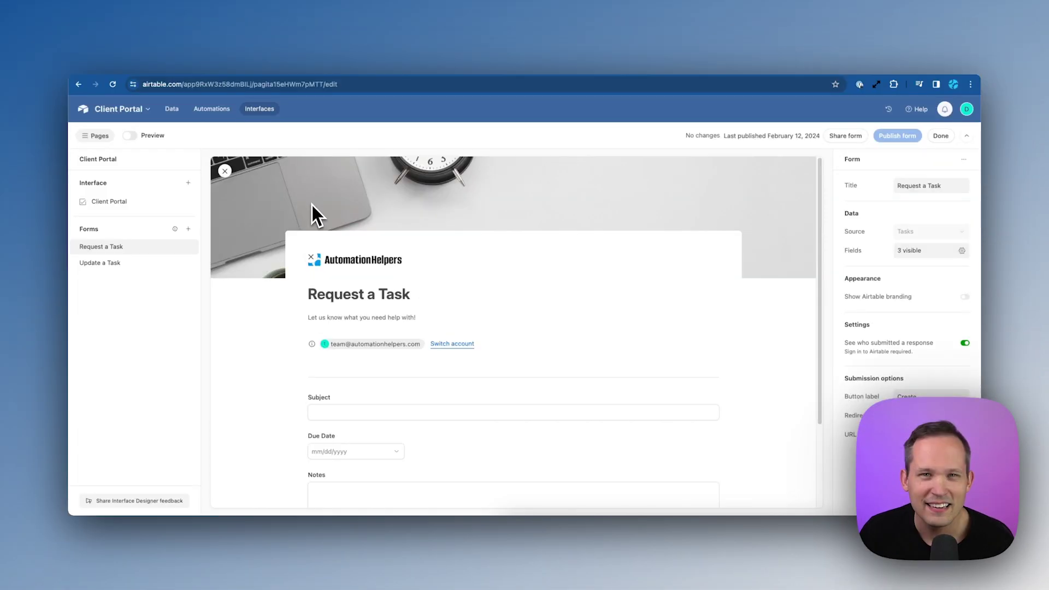
click(213, 110)
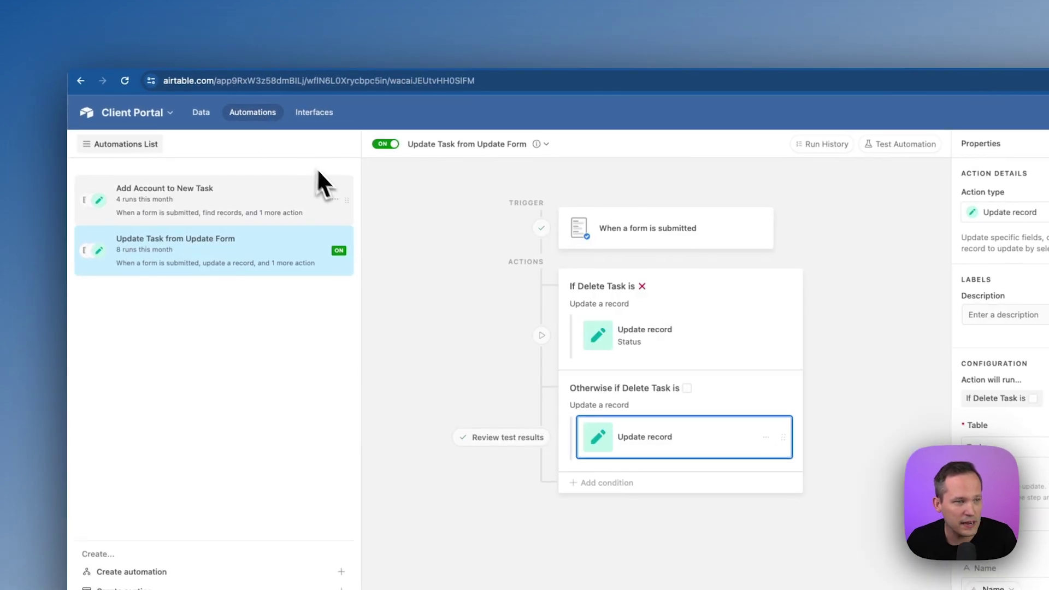
Open the Add Account to New Task automation and inspect its form-submission trigger.
click(287, 190)
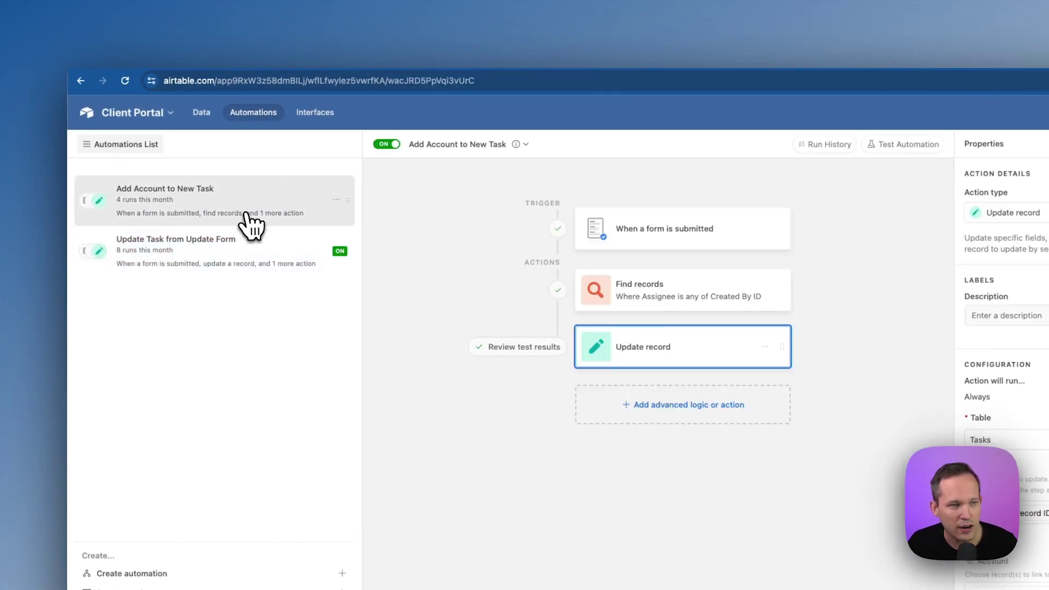
drag(175, 204, 177, 199)
click(715, 235)
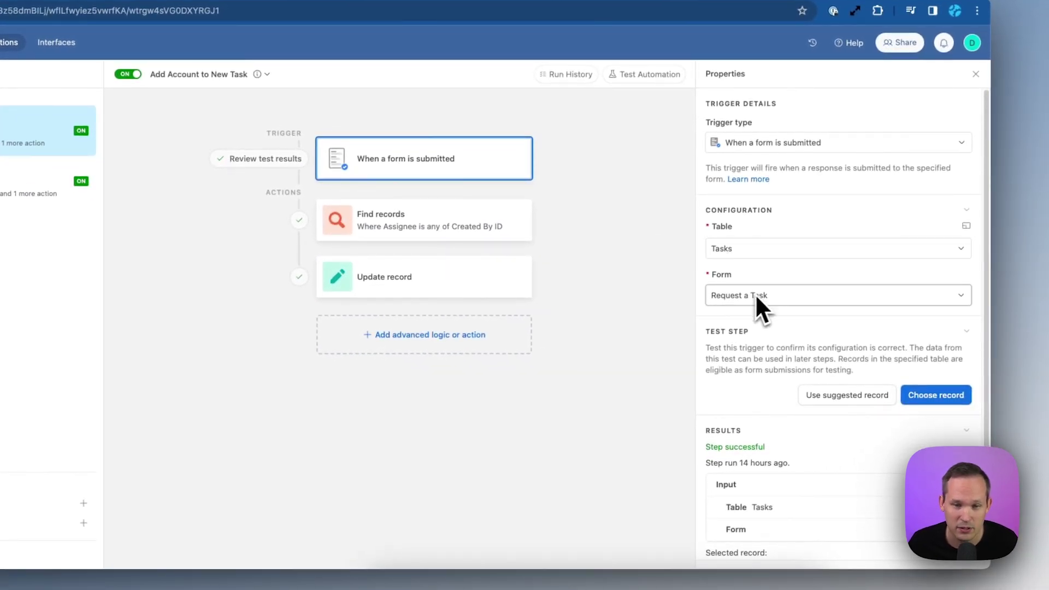
scroll(752, 312, down, 1)
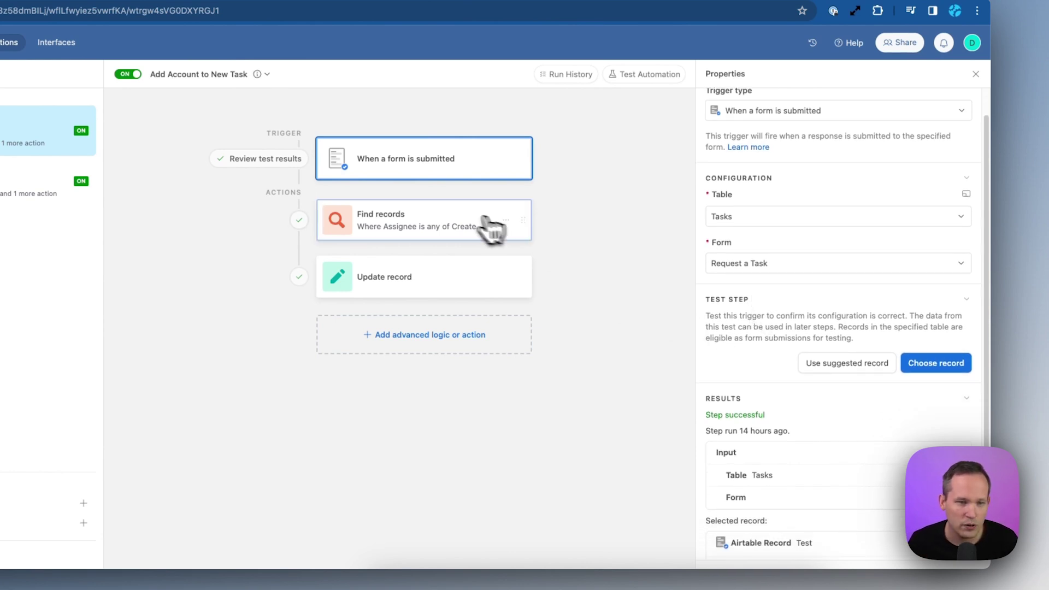
Review the Find records step's Account table and Assignee condition, then open the Tasks data.
click(464, 223)
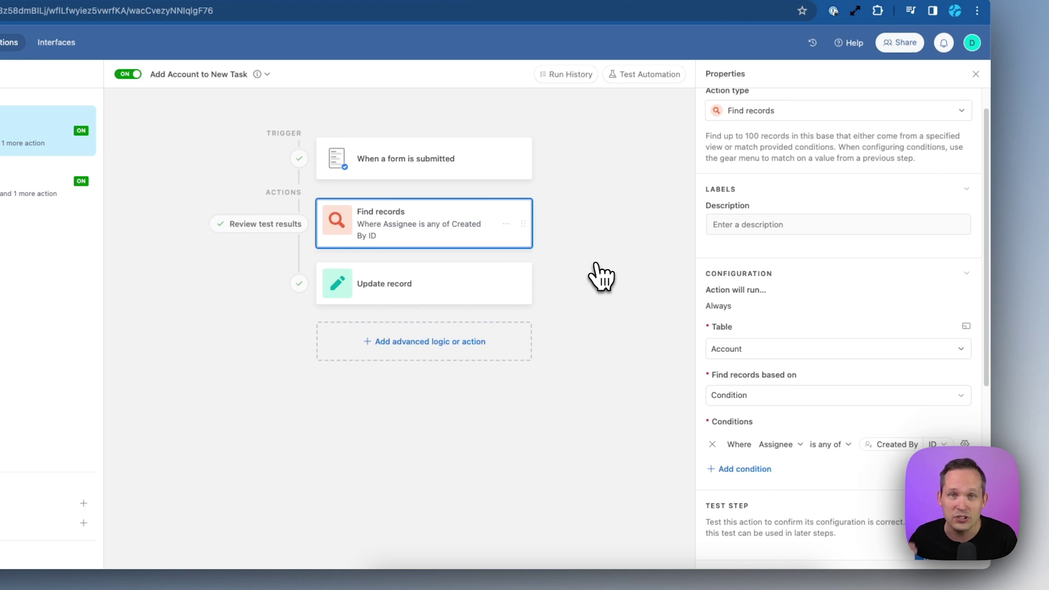
scroll(761, 293, down, 1)
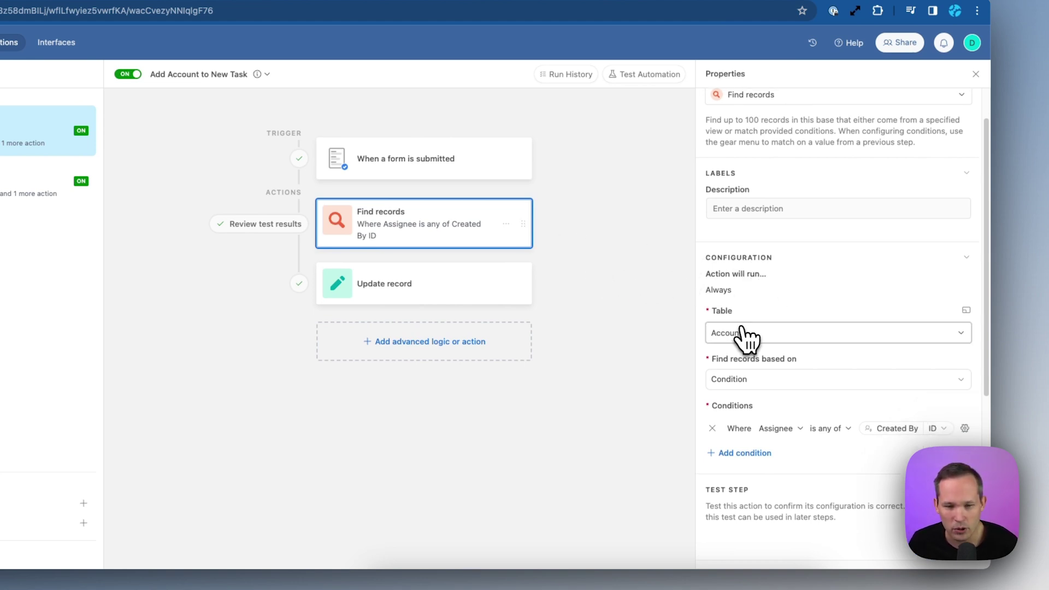
scroll(762, 423, down, 1)
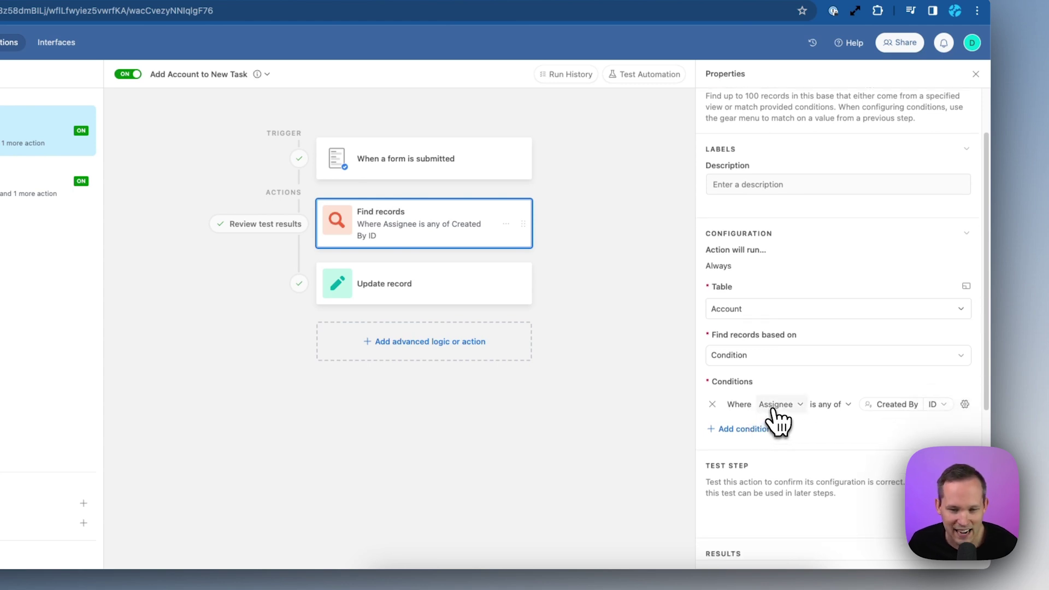
mouse_move(899, 411)
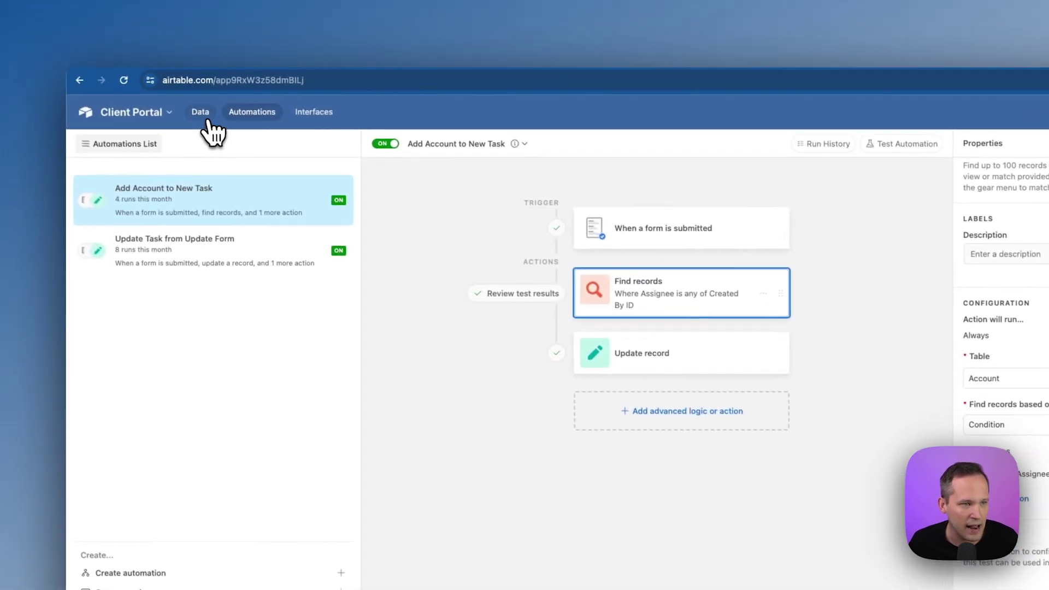
click(208, 120)
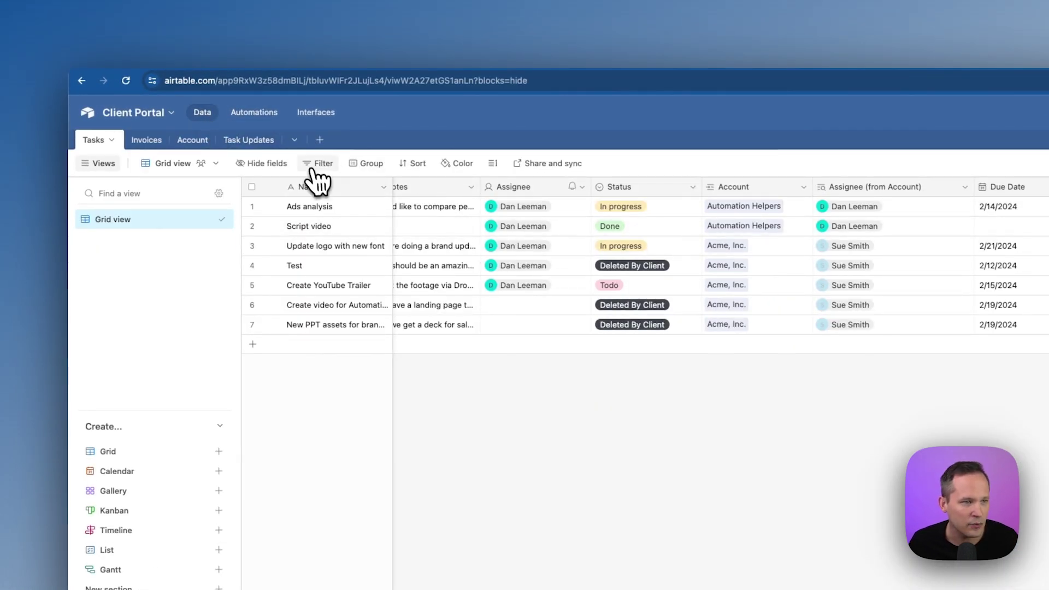
Check the Tasks table's Created By field by searching 'cre' among field types, then cancel.
scroll(1000, 191, right, 5)
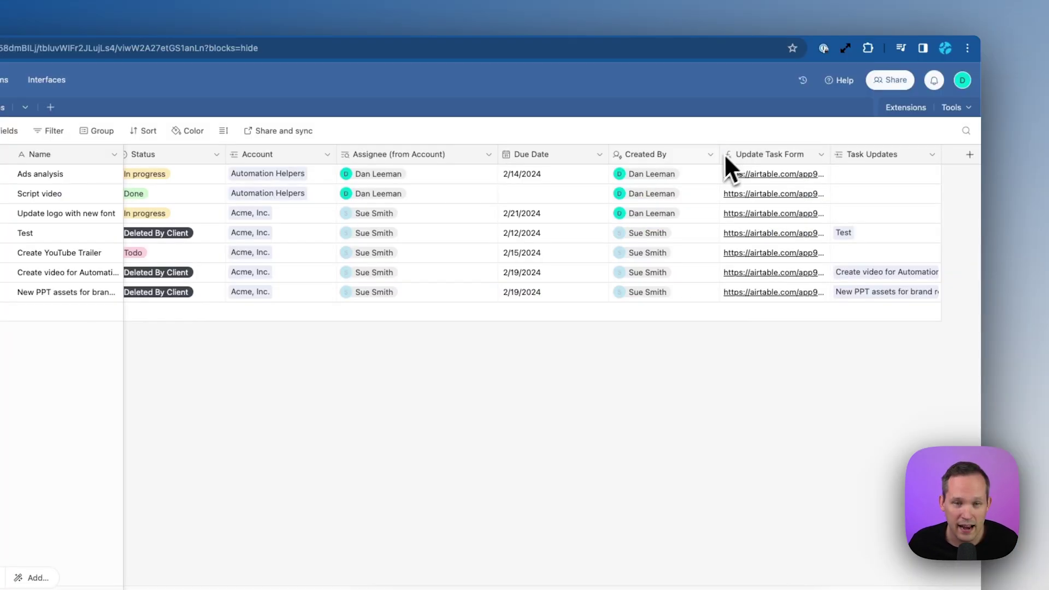
click(955, 158)
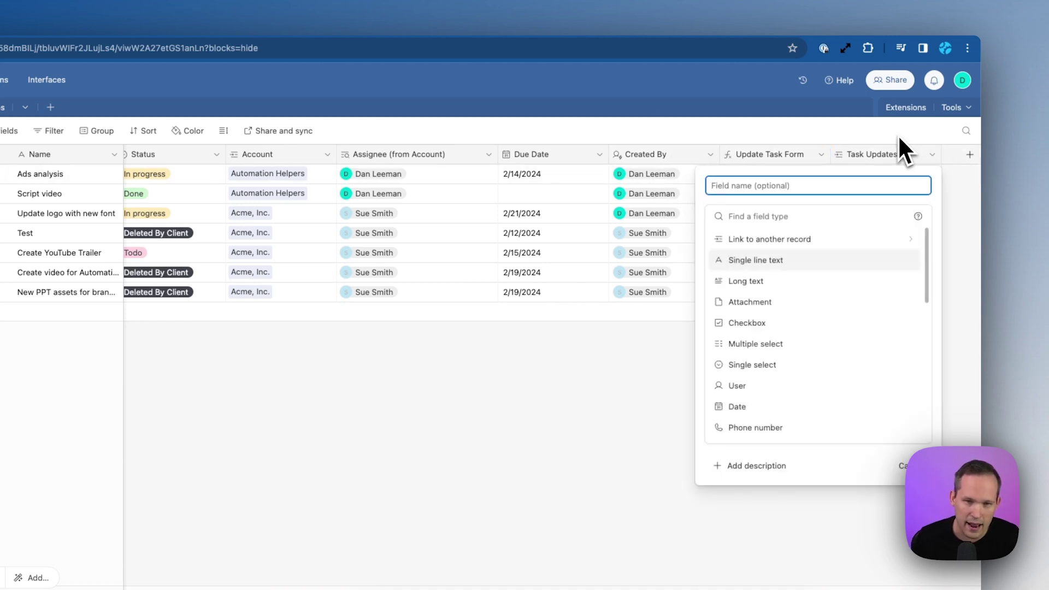
click(832, 216)
text(creat)
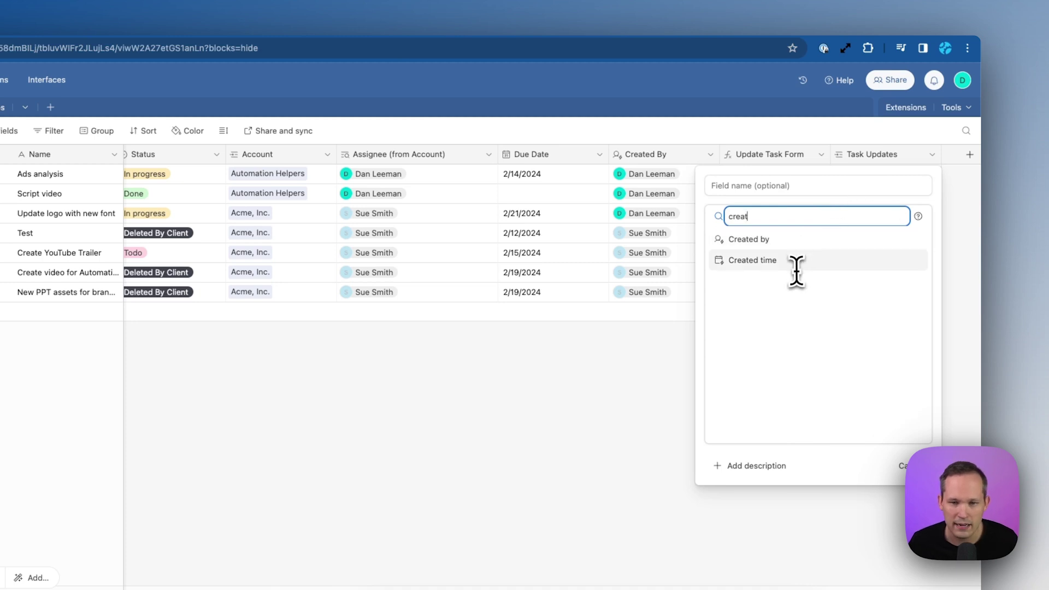
click(628, 363)
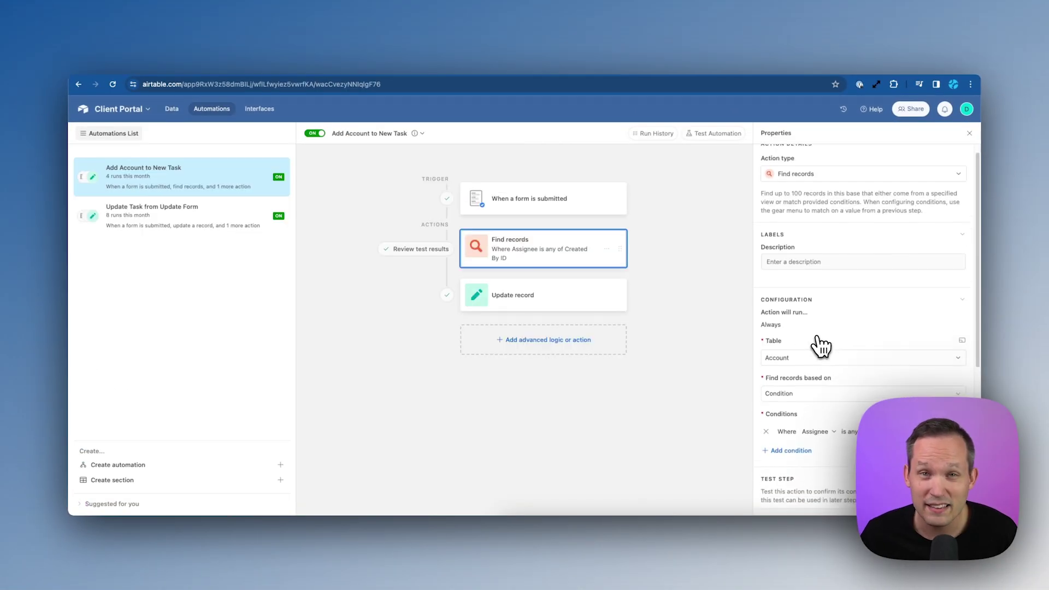
scroll(820, 345, down, 1)
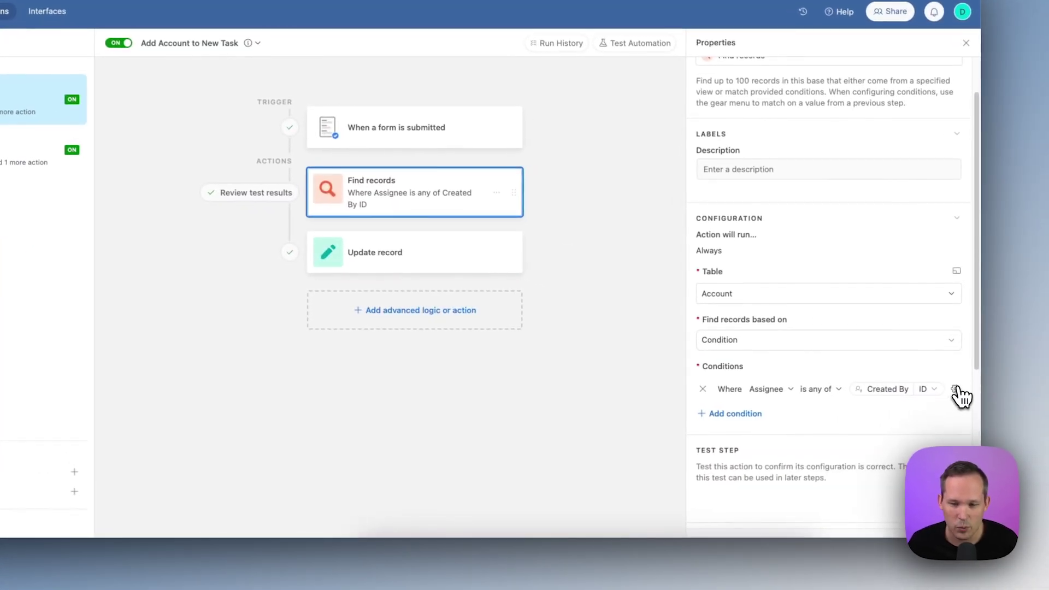
Set the Find records condition to dynamically match Assignee against the submitter's Created By ID.
click(954, 389)
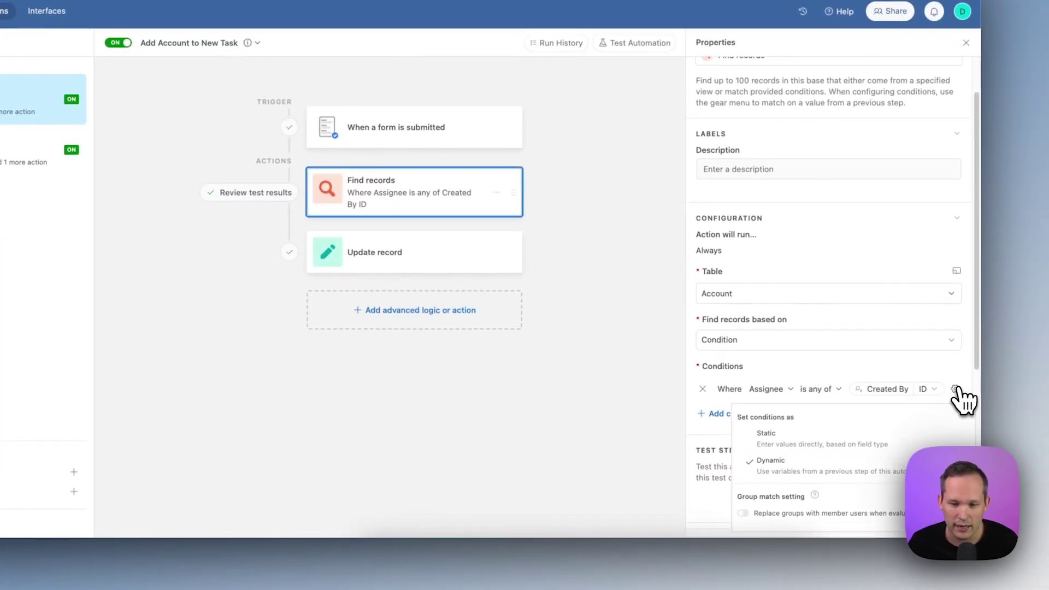
click(835, 475)
click(936, 389)
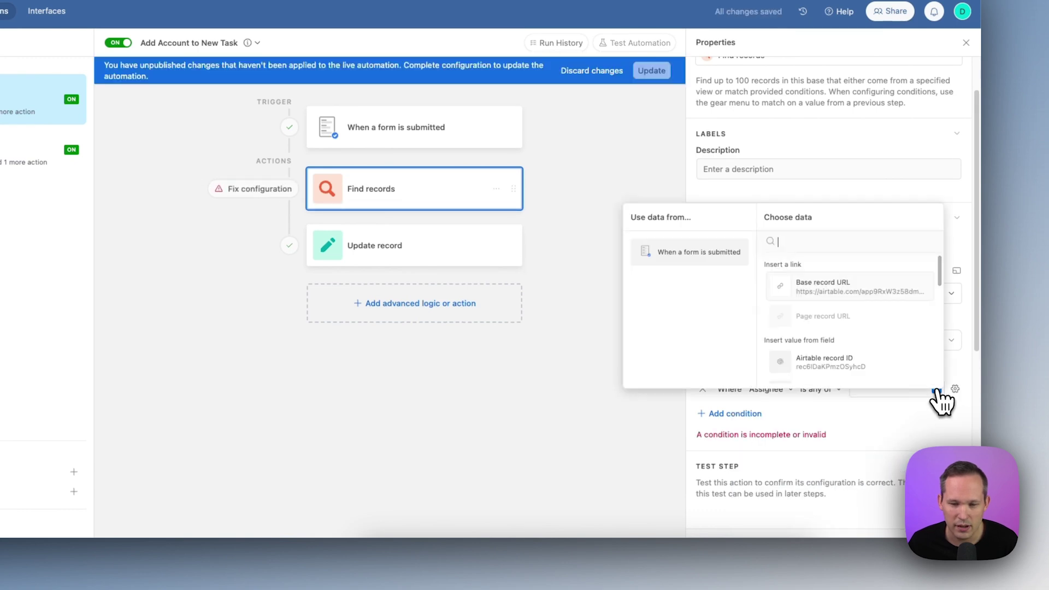
scroll(884, 364, down, 5)
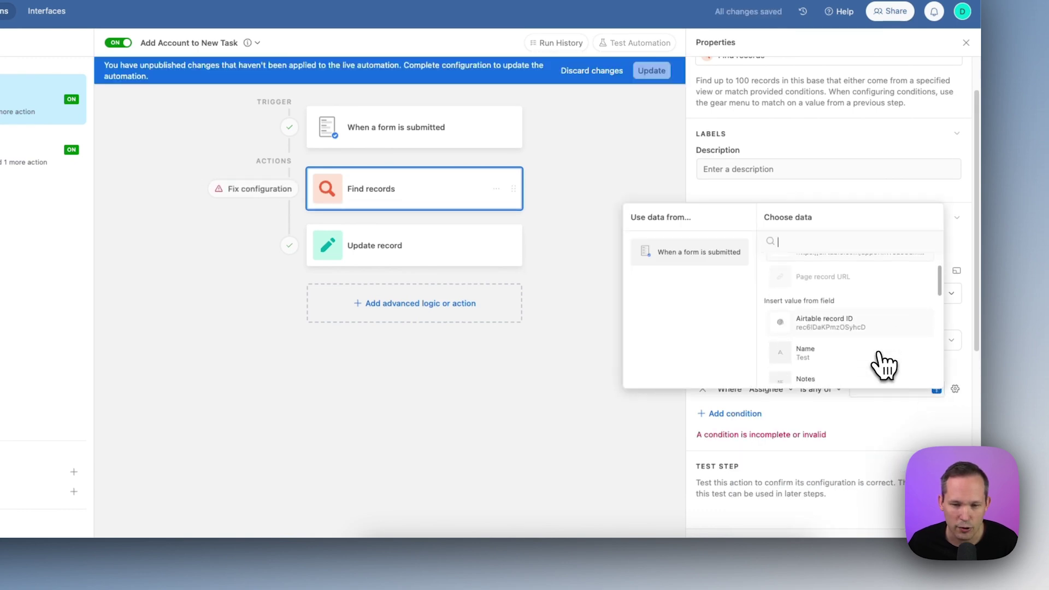
scroll(877, 353, down, 3)
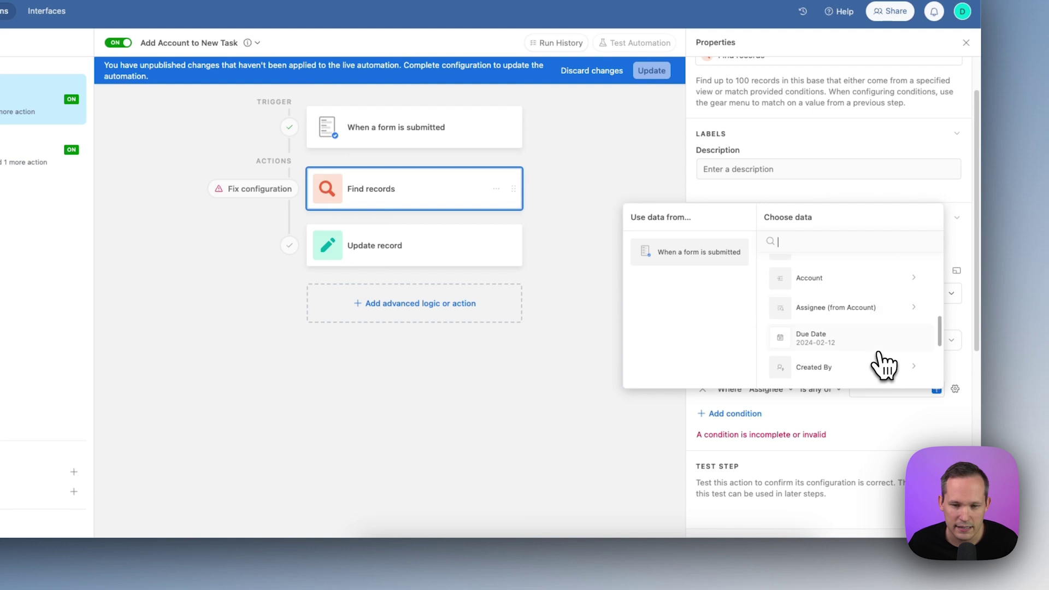
click(819, 344)
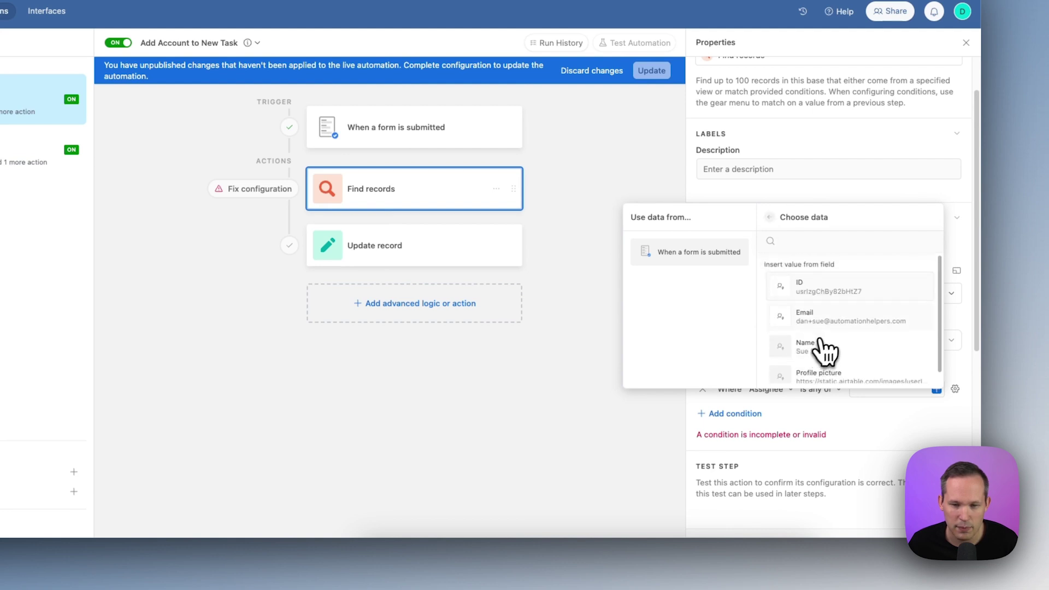
click(824, 290)
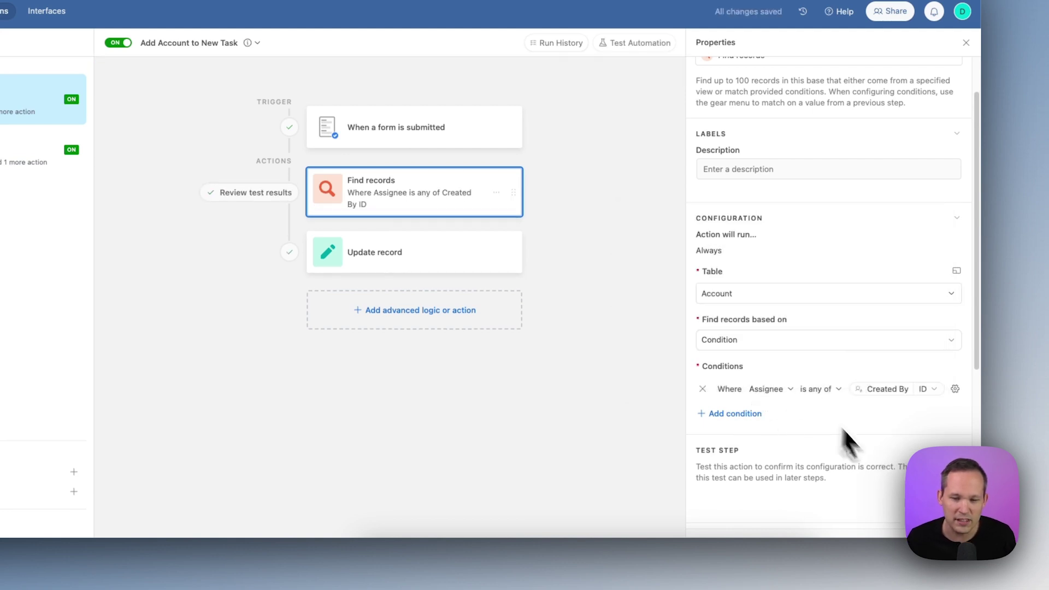
Test the Find records step, which returns Acme, Inc., and close the results.
click(929, 500)
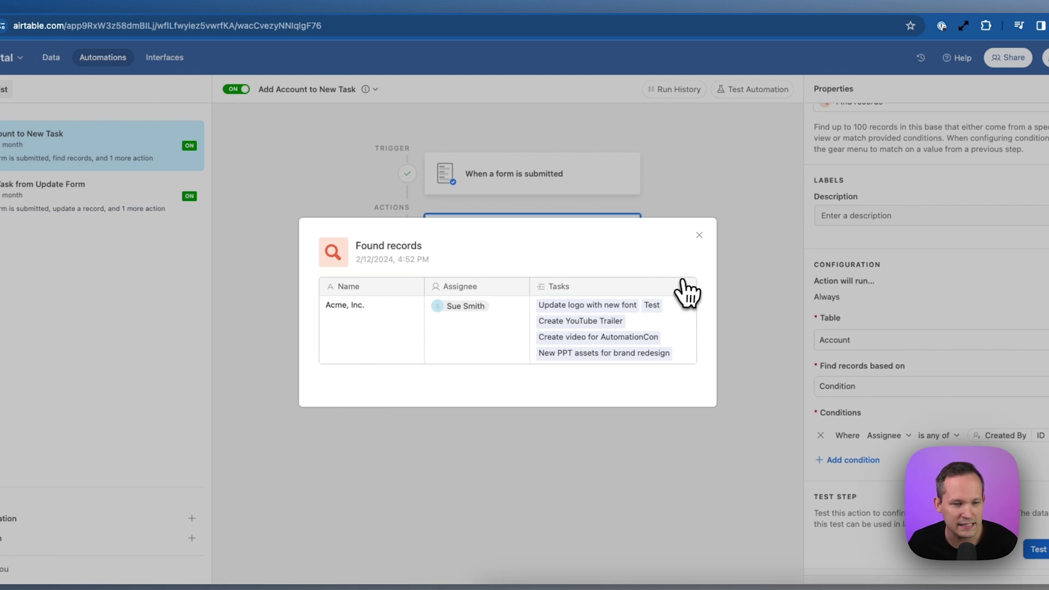
click(701, 242)
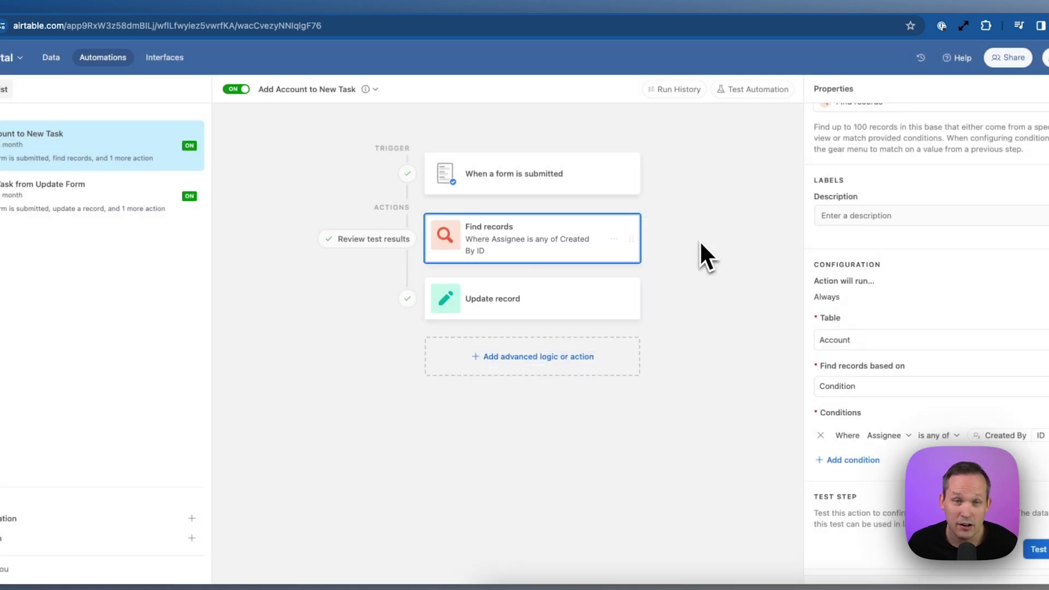
click(571, 297)
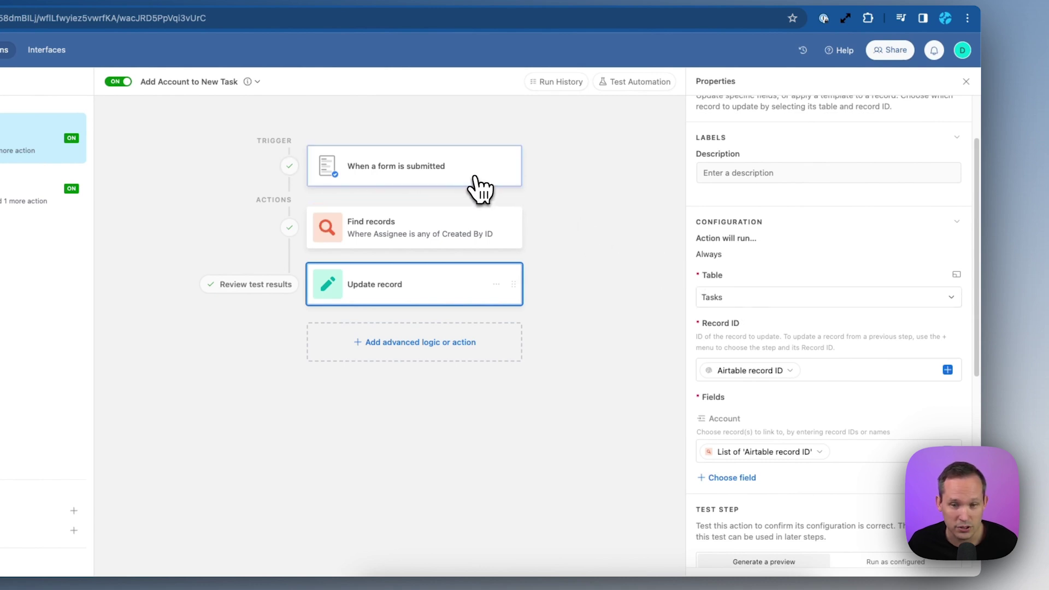
click(859, 376)
click(948, 331)
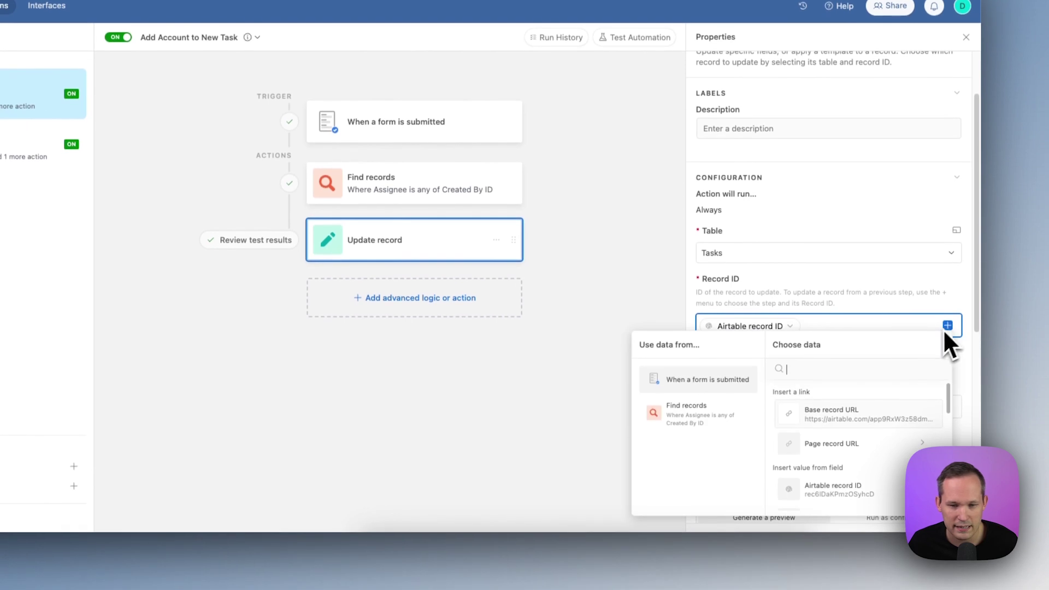
scroll(851, 458, down, 1)
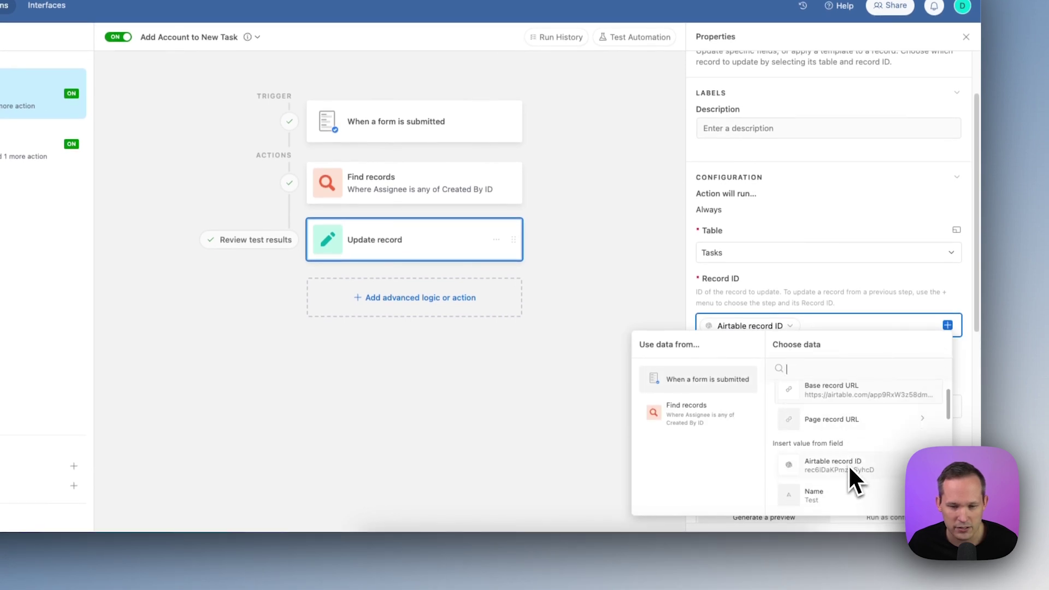
key(Escape)
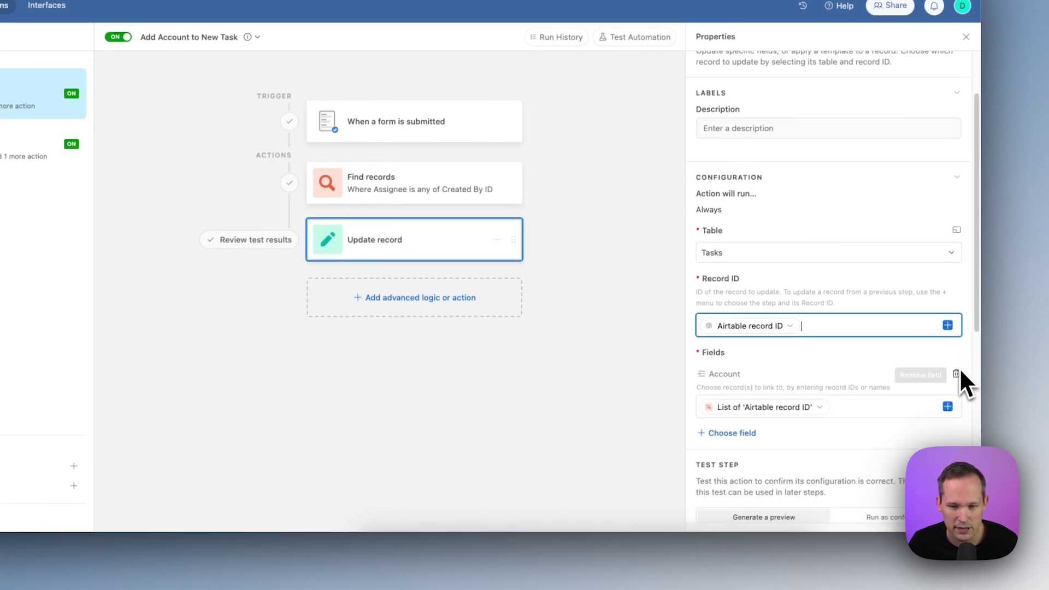
scroll(959, 371, down, 3)
click(860, 317)
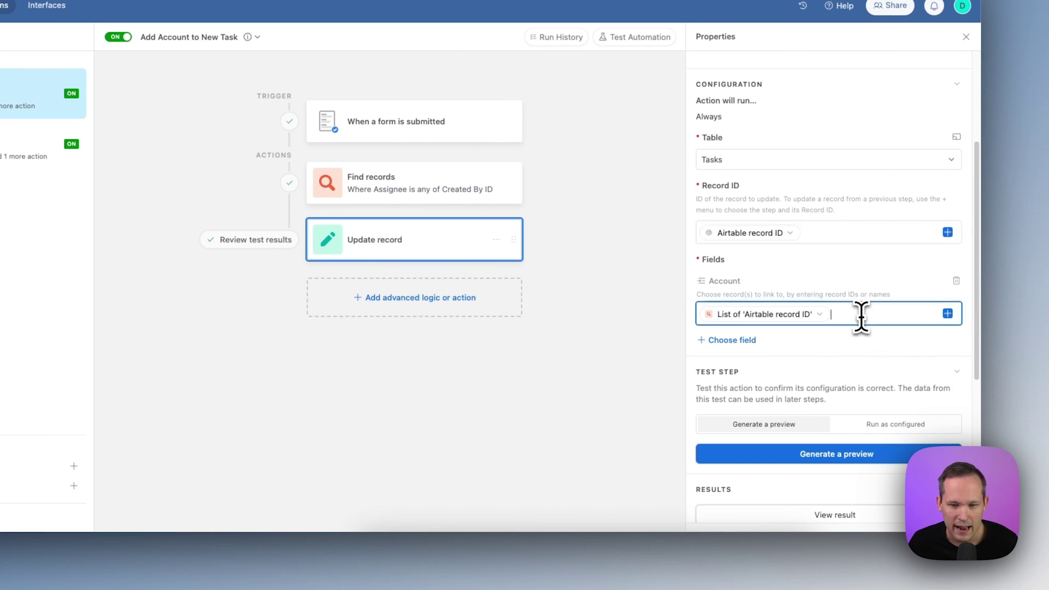
click(946, 316)
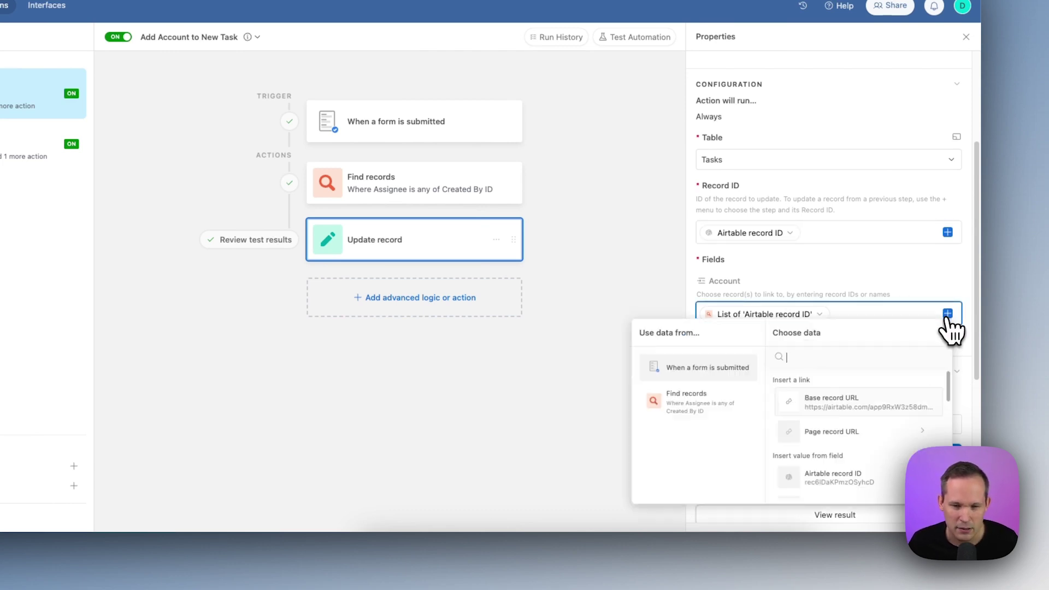
click(702, 410)
scroll(873, 440, down, 5)
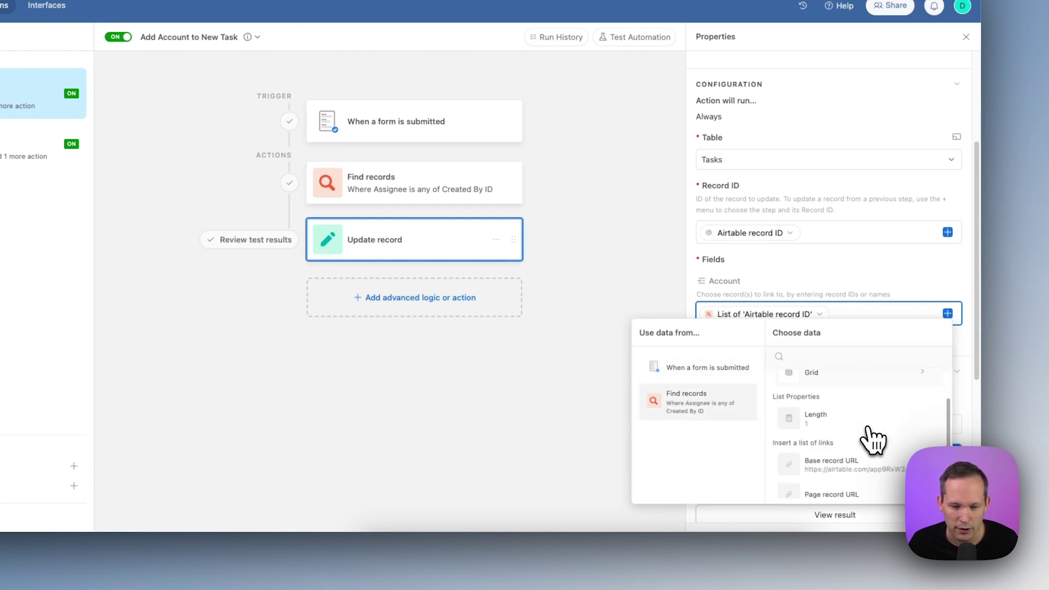
scroll(869, 440, down, 1)
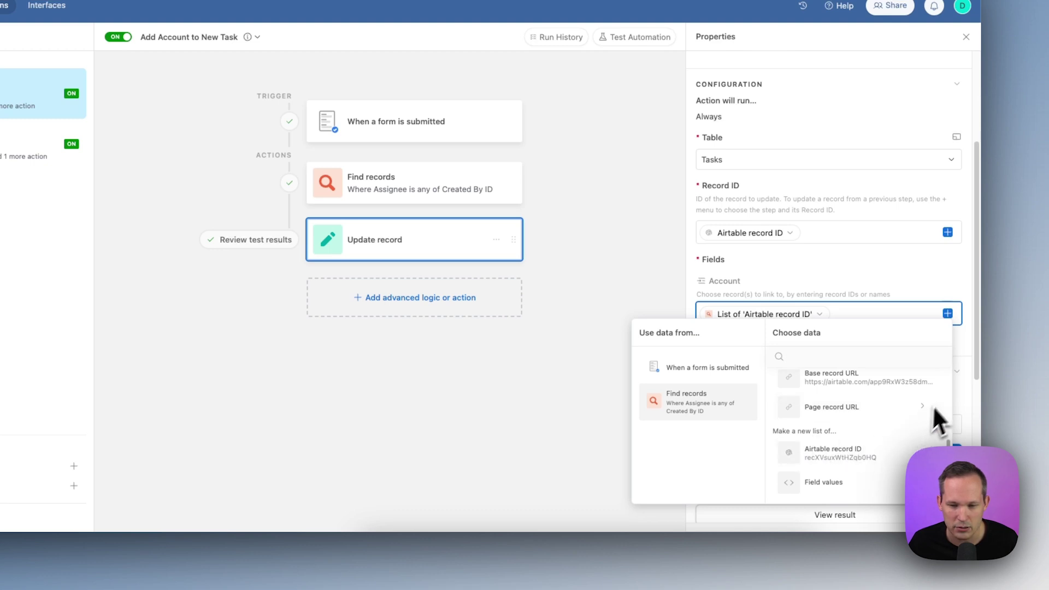
click(960, 386)
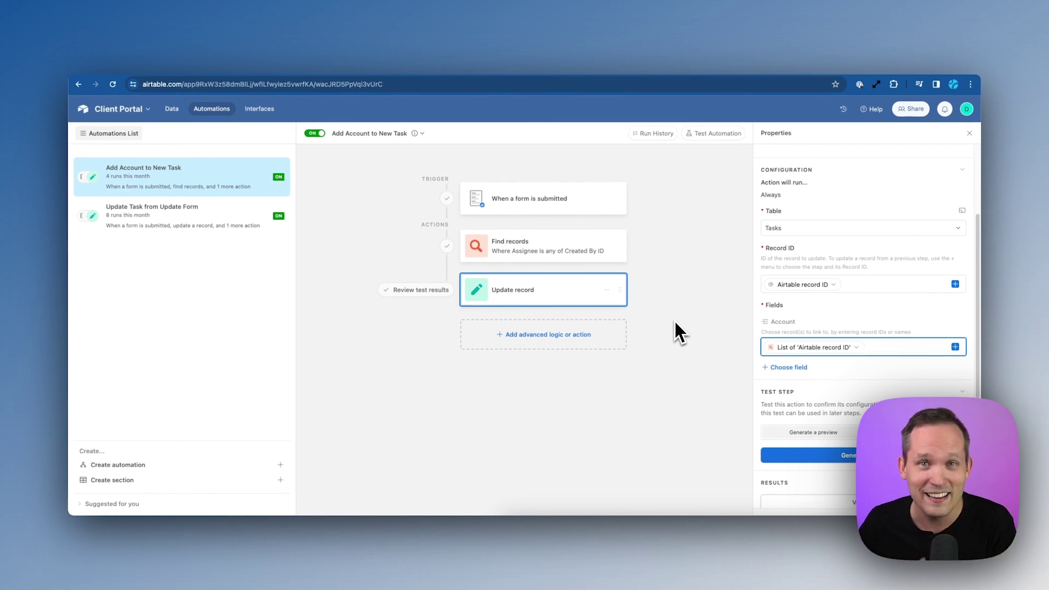
Exit the automation editor with Escape.
key(Escape)
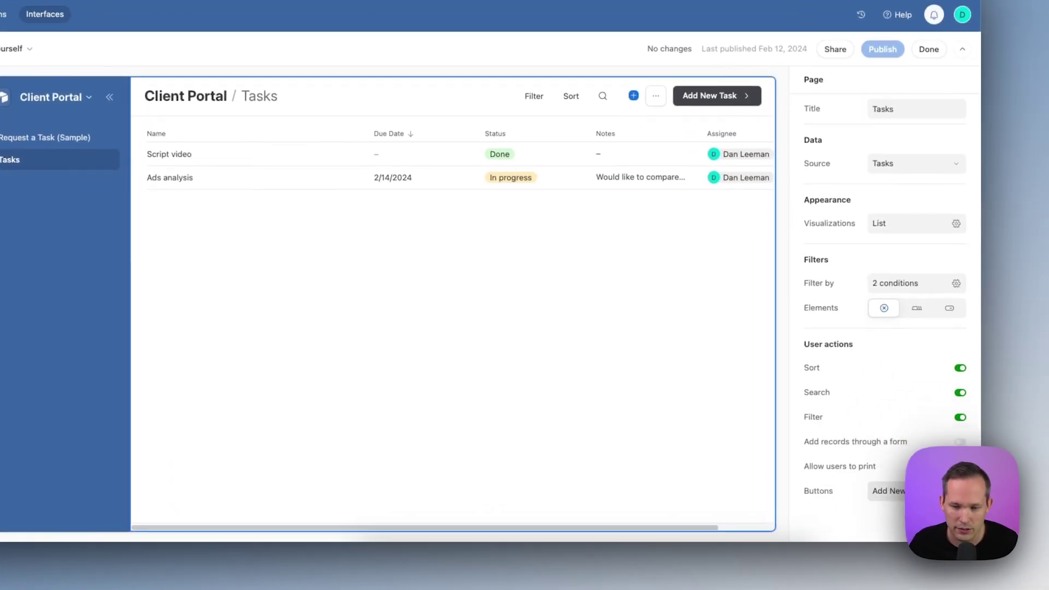
Set the Add New Task button's action to Go to external URL with the form link.
click(931, 490)
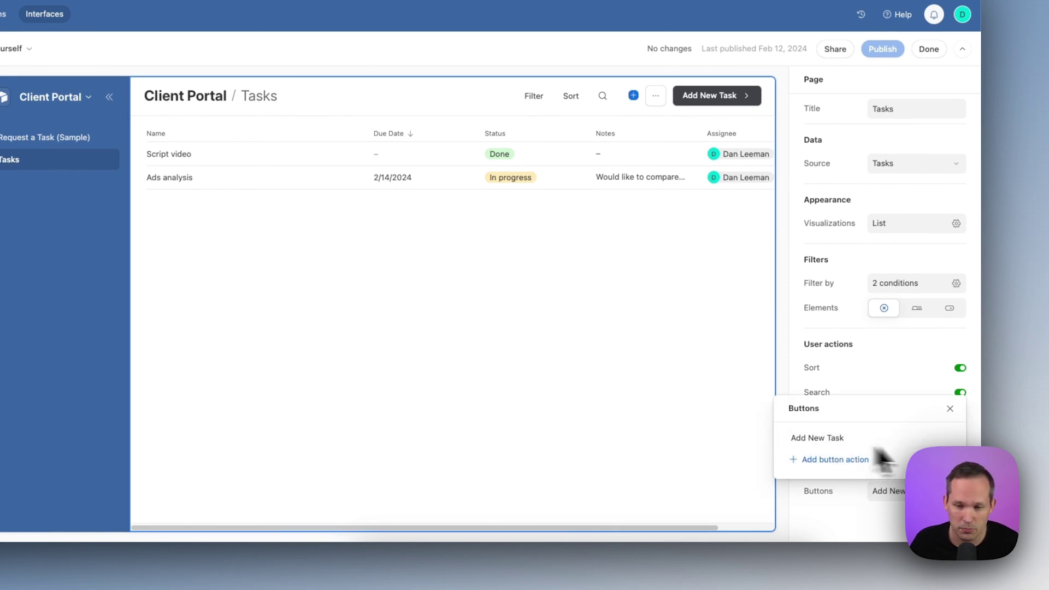
click(947, 438)
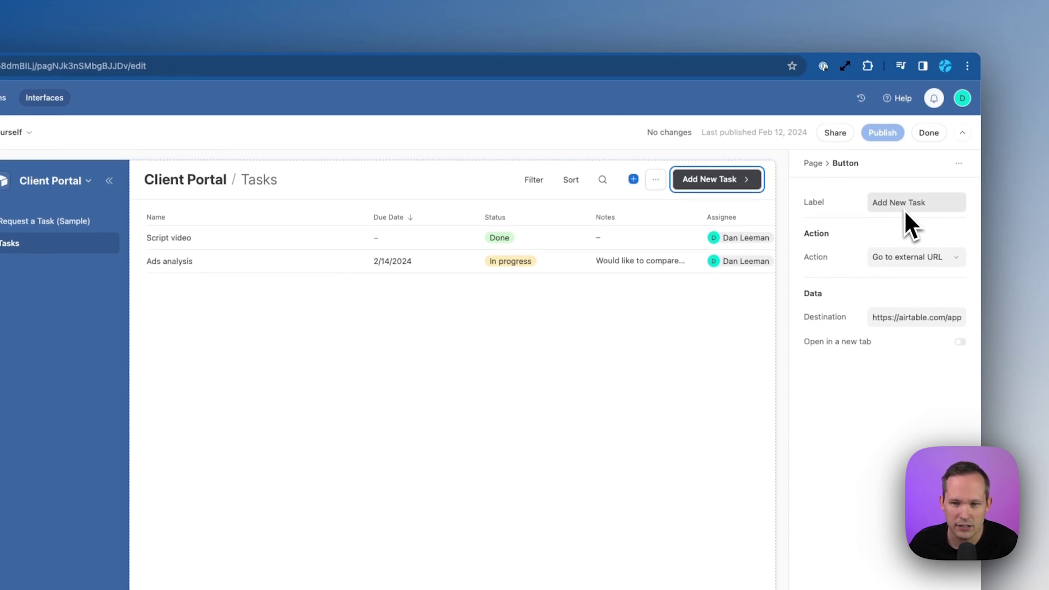
click(935, 260)
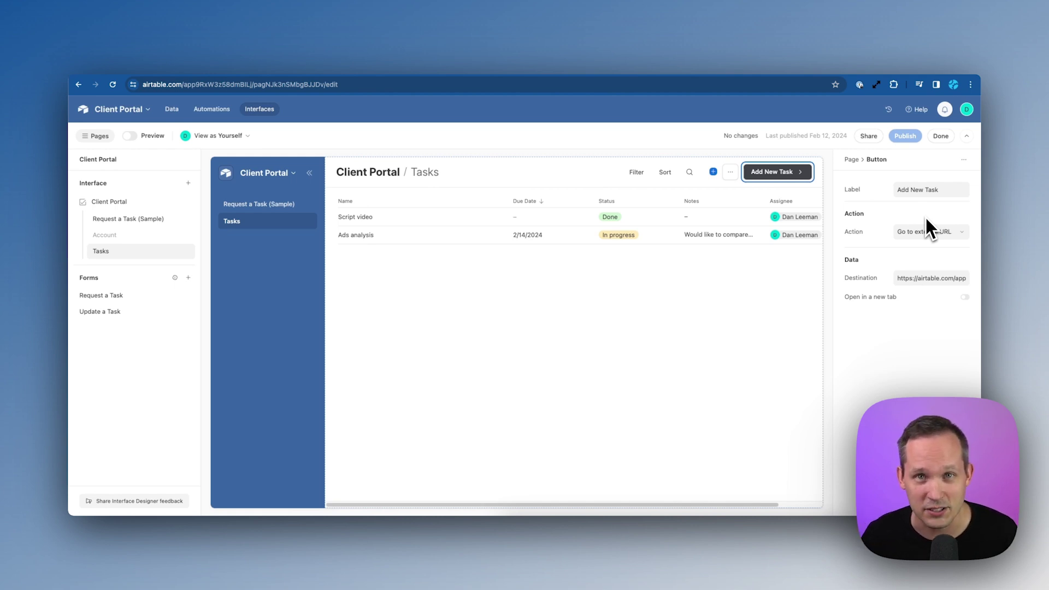
double_click(916, 277)
drag(916, 277, 986, 276)
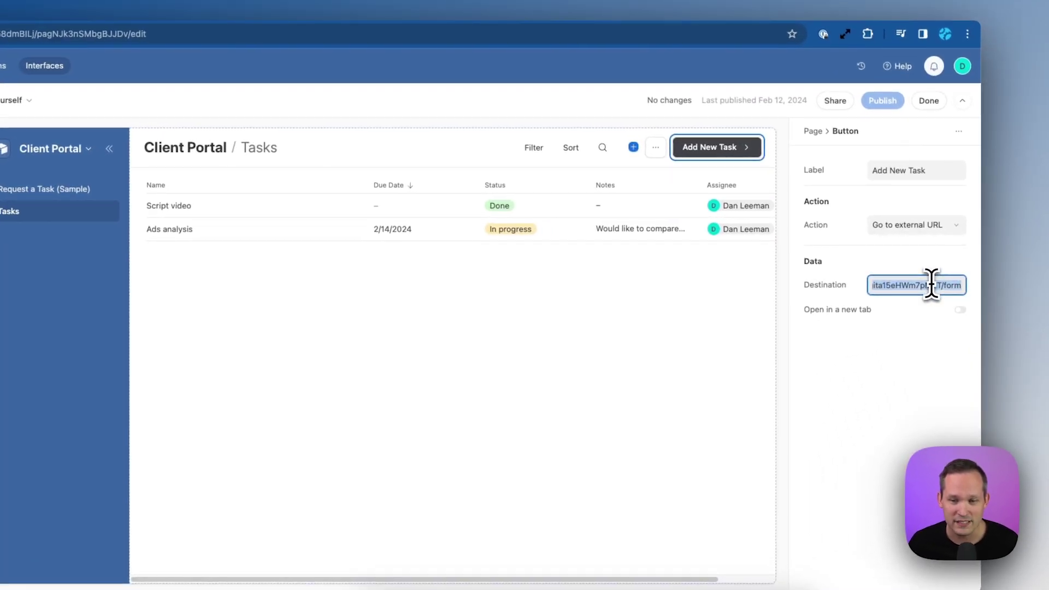
click(923, 244)
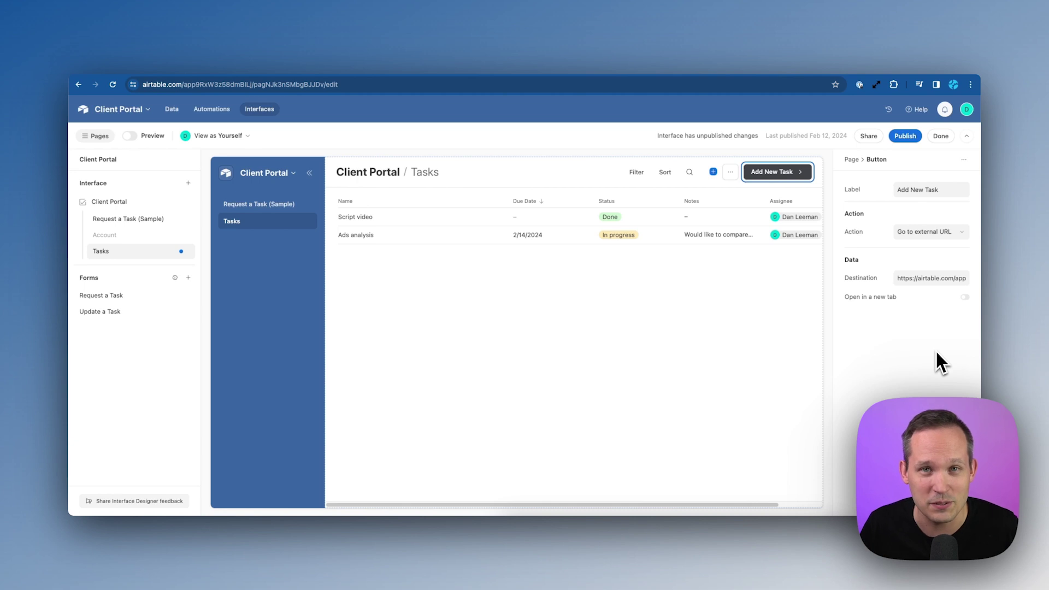
click(756, 310)
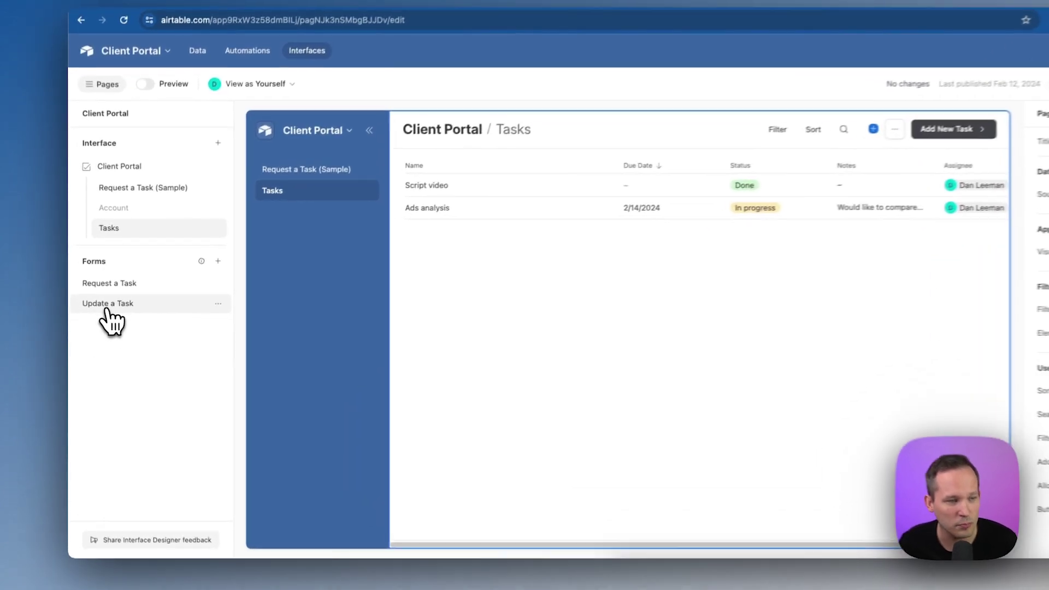
Open the Update a Task form page and scroll through its fields.
click(100, 313)
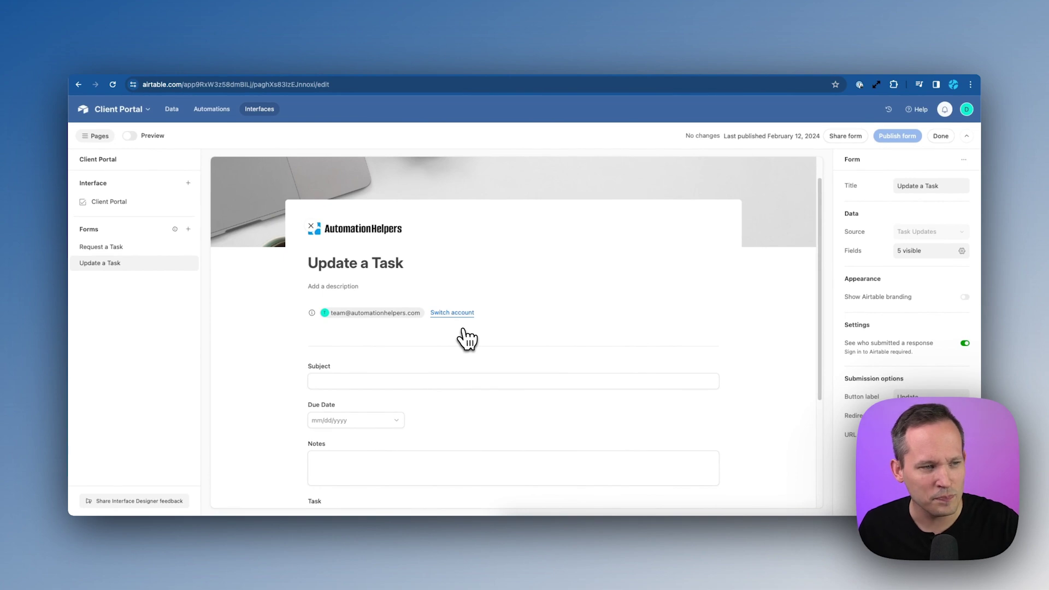
scroll(467, 339, down, 1)
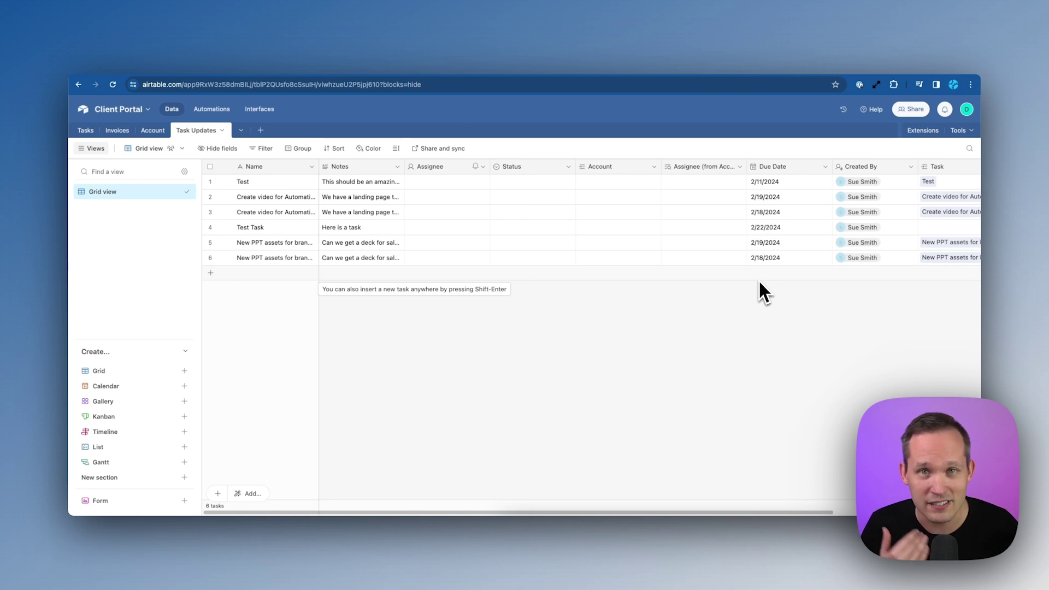
Scroll across the Task Updates grid.
scroll(817, 166, right, 5)
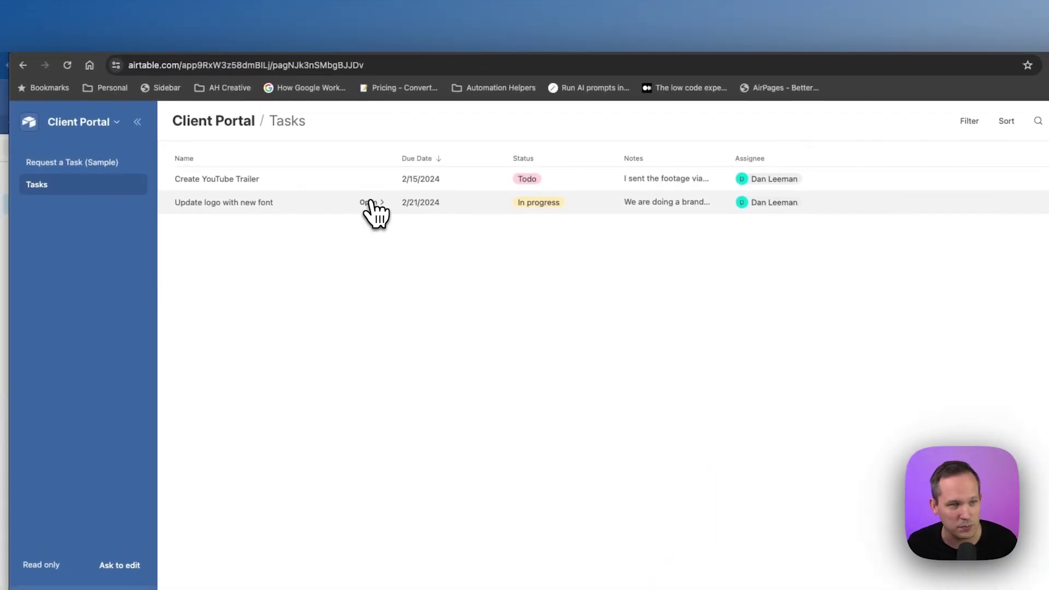
Open the prefilled Update a Task form for Update logo with new font, then return to Tasks.
click(370, 205)
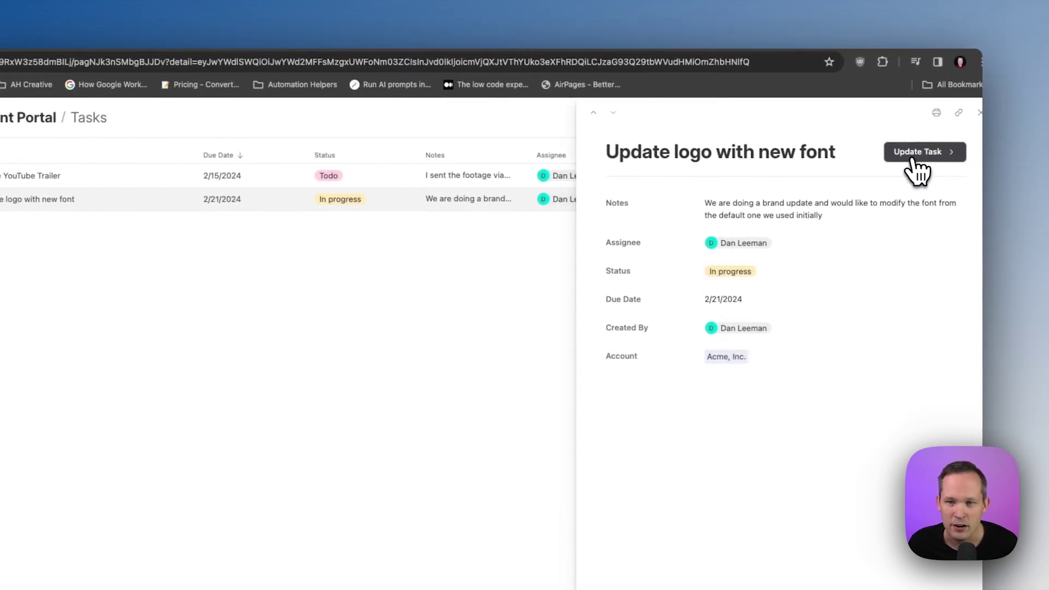
click(912, 159)
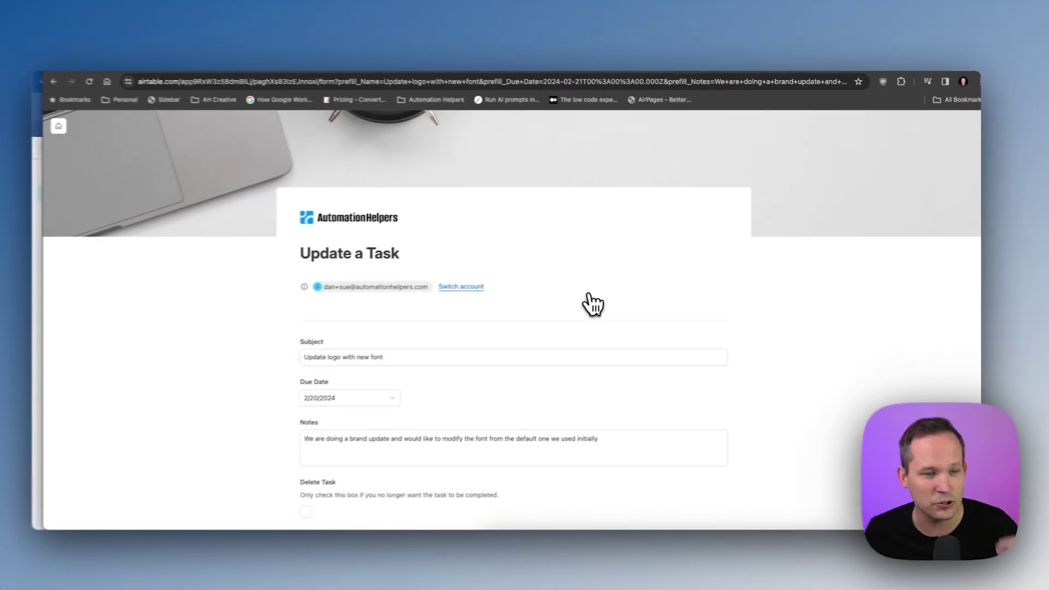
scroll(593, 304, down, 3)
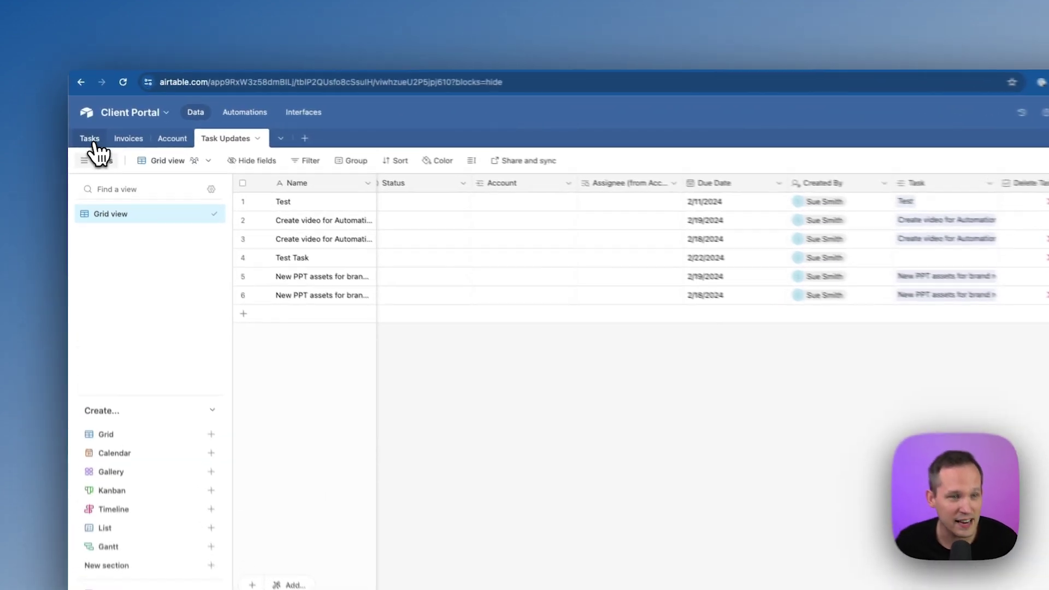
click(91, 140)
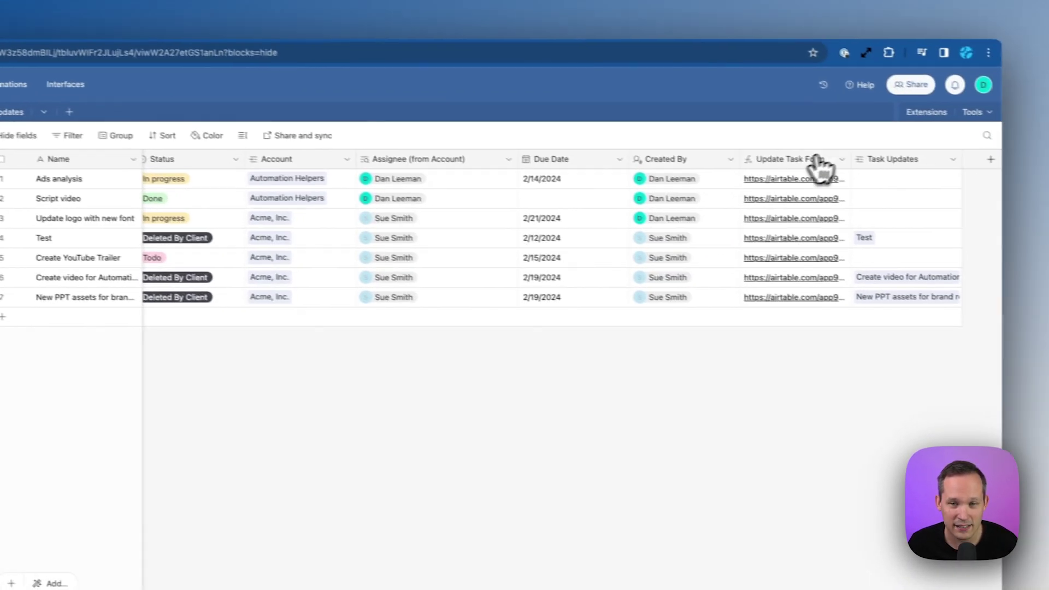
Widen the Update Task Form column and view its prefill formula through Edit field.
drag(853, 157, 972, 161)
scroll(896, 266, right, 5)
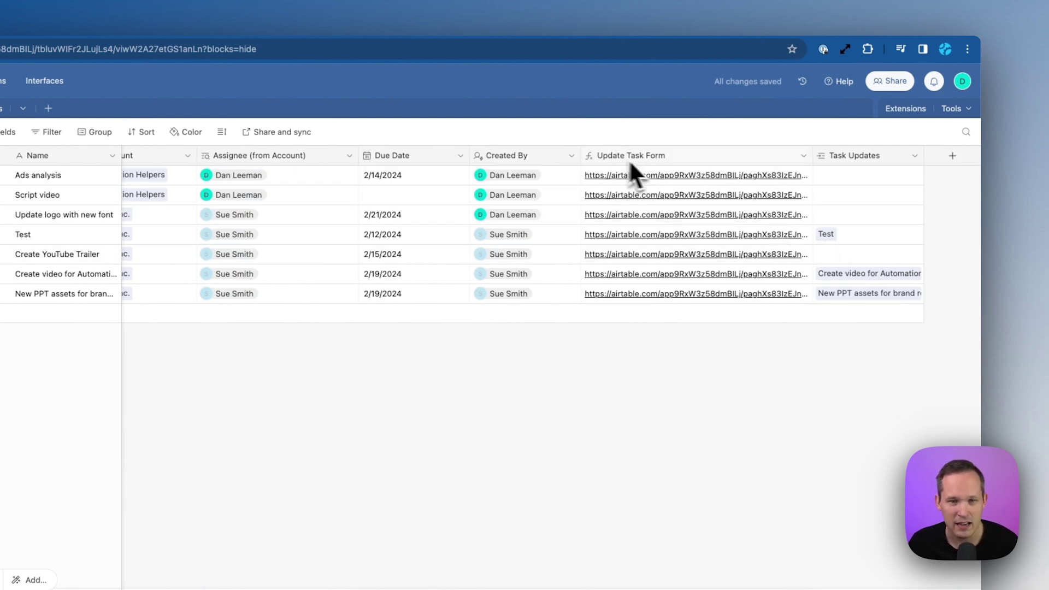
click(804, 156)
click(768, 184)
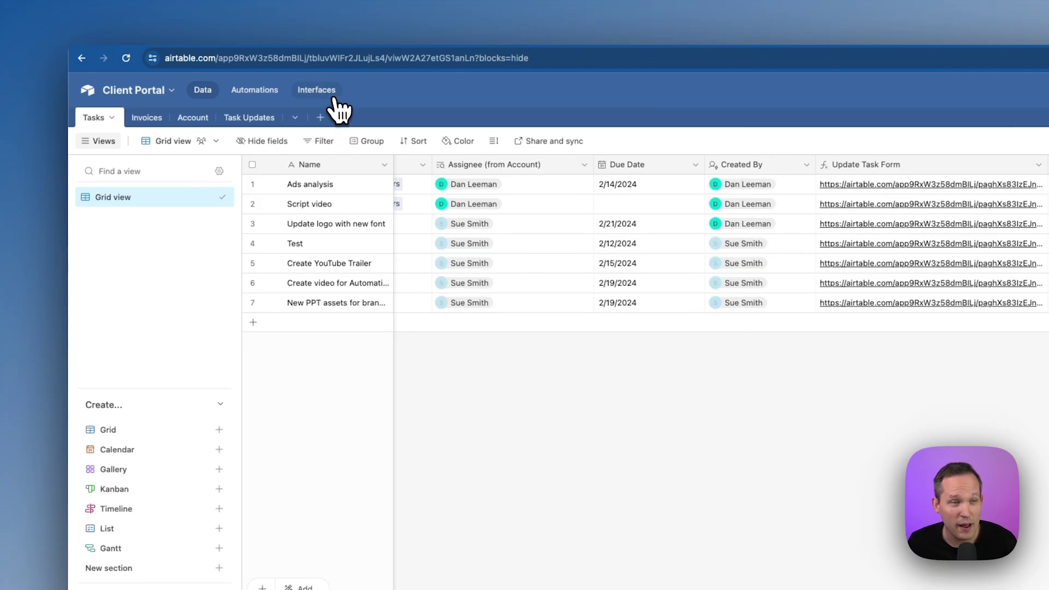
click(333, 96)
Review the form's Task field, the automation's form-submission trigger, and its Status = Deleted By Client update step.
scroll(563, 322, down, 5)
click(497, 405)
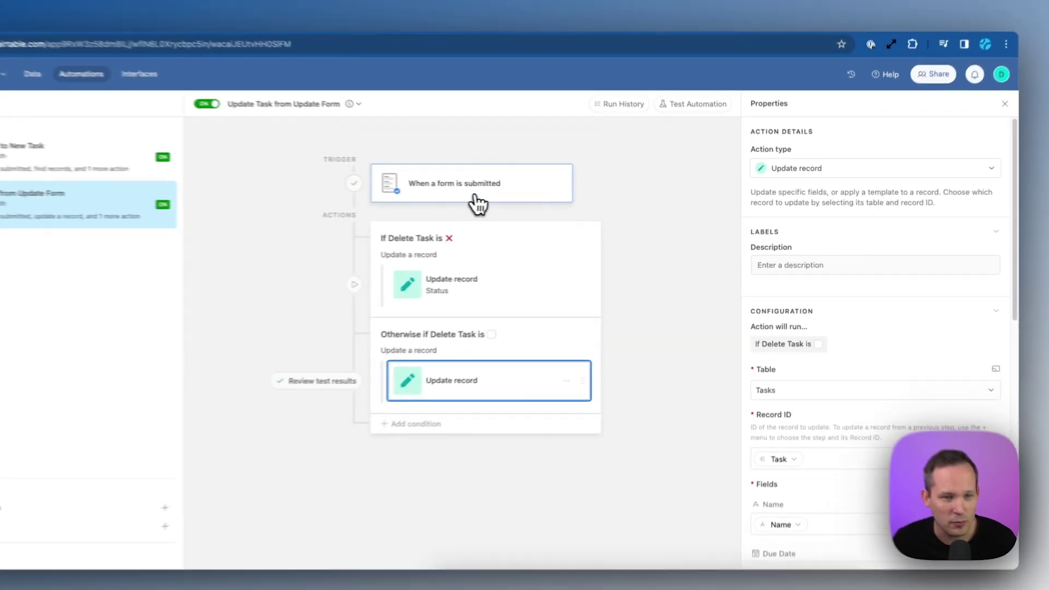
click(479, 204)
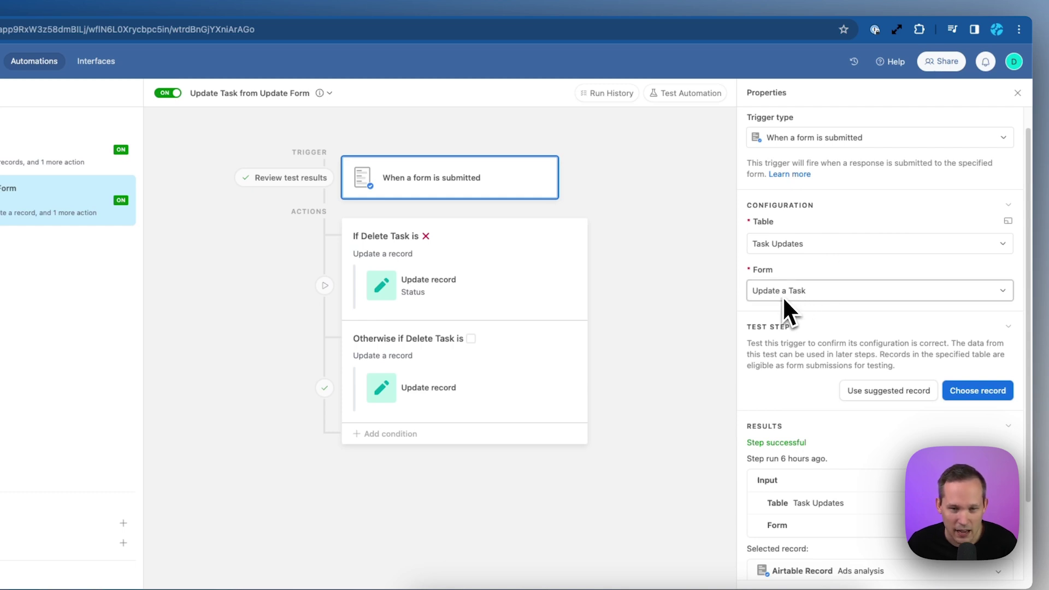
scroll(803, 316, down, 1)
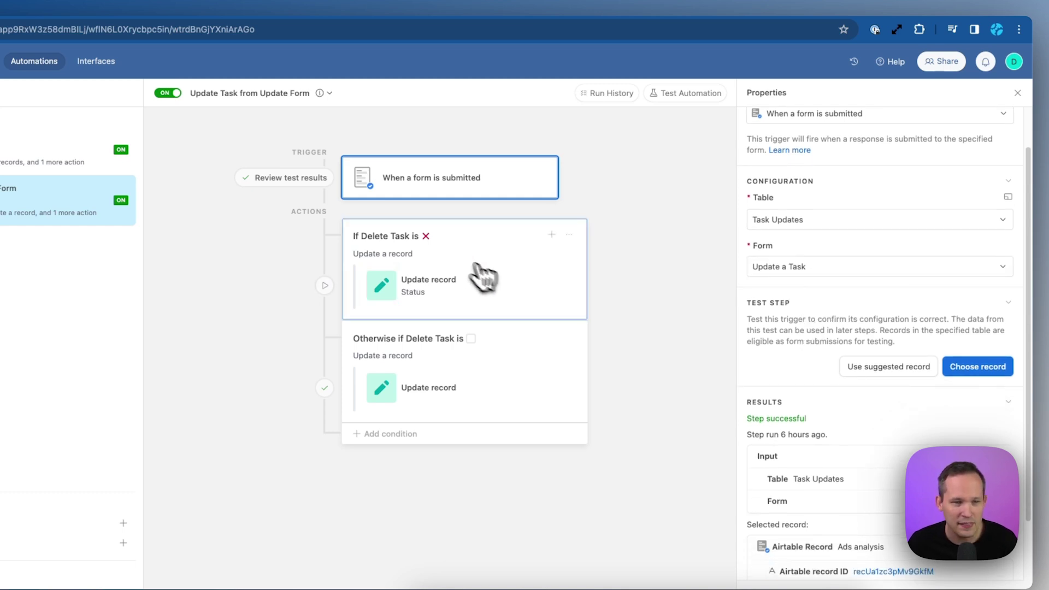
mouse_move(415, 261)
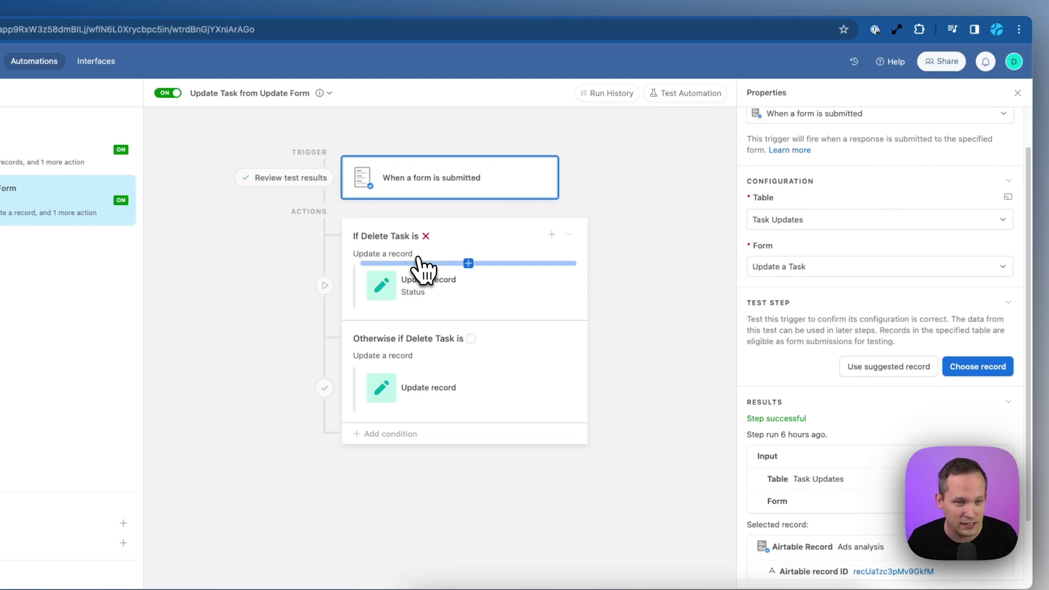
click(489, 306)
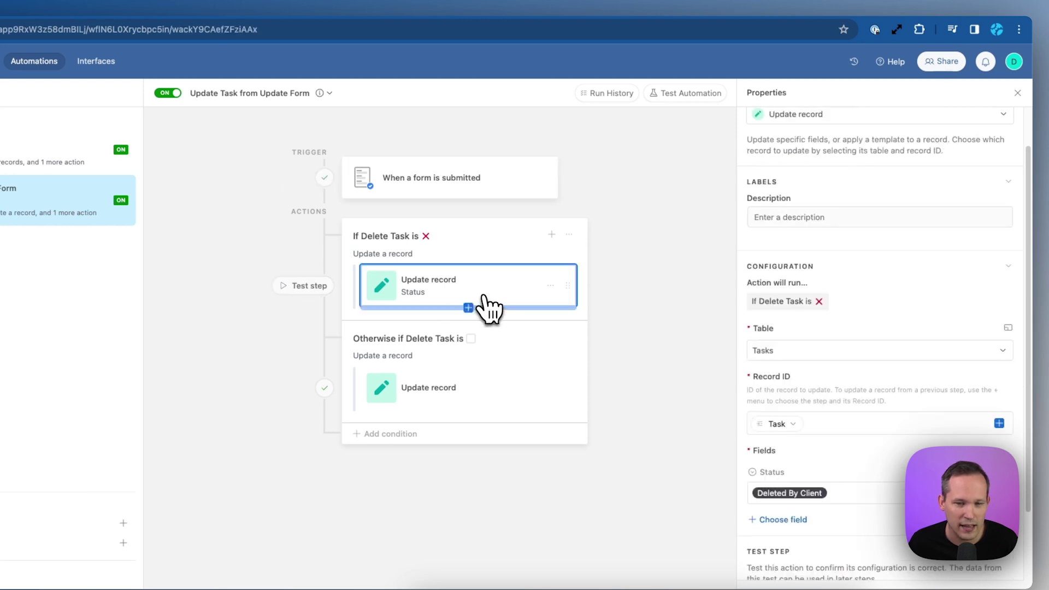
scroll(935, 401, down, 3)
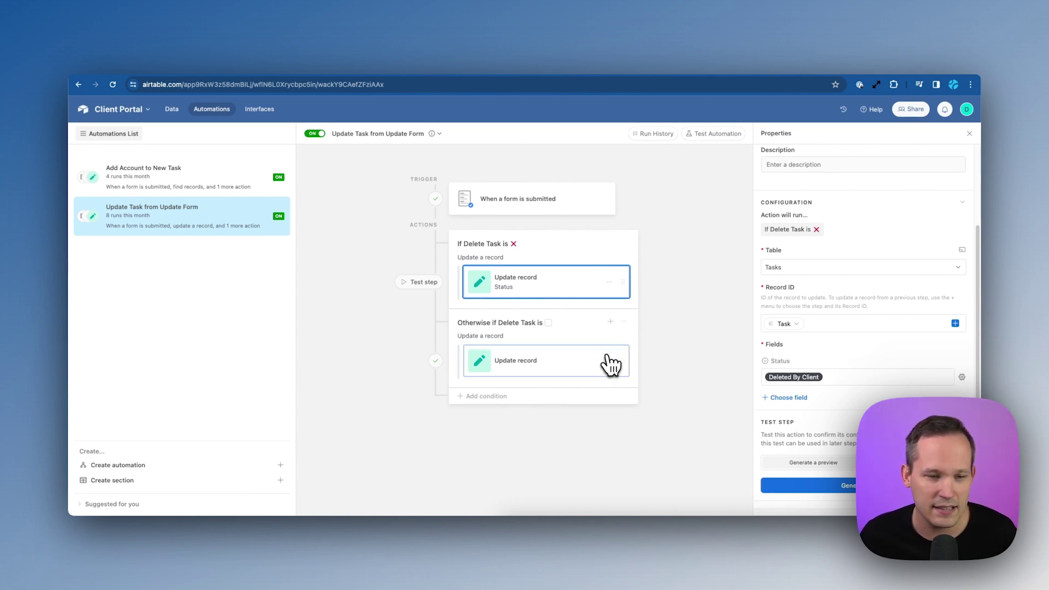
Open the otherwise-branch Update record step's settings for Name, Due Date and Notes.
click(609, 360)
click(577, 368)
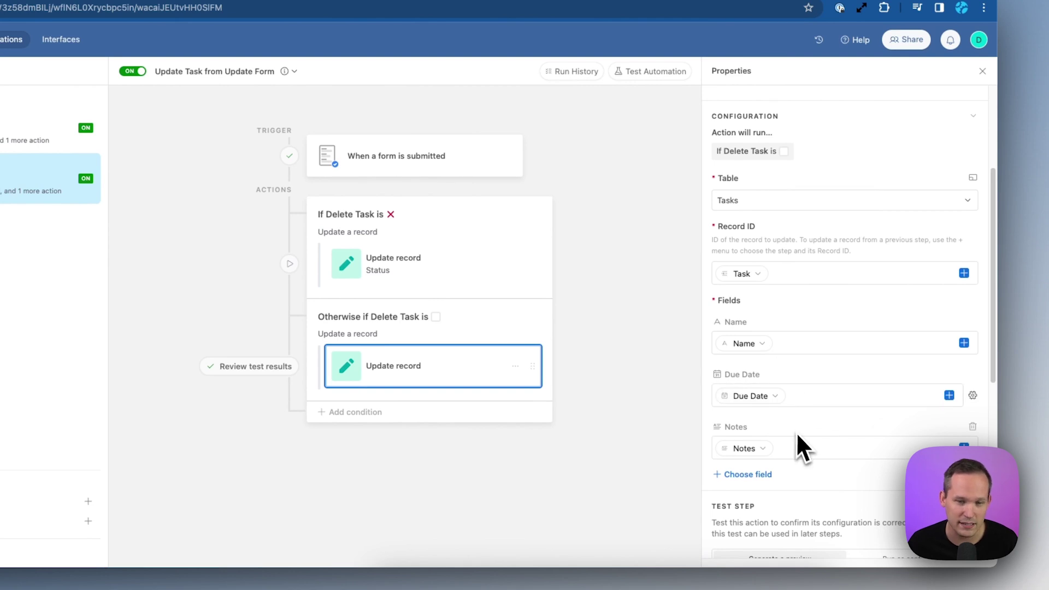
scroll(806, 444, up, 3)
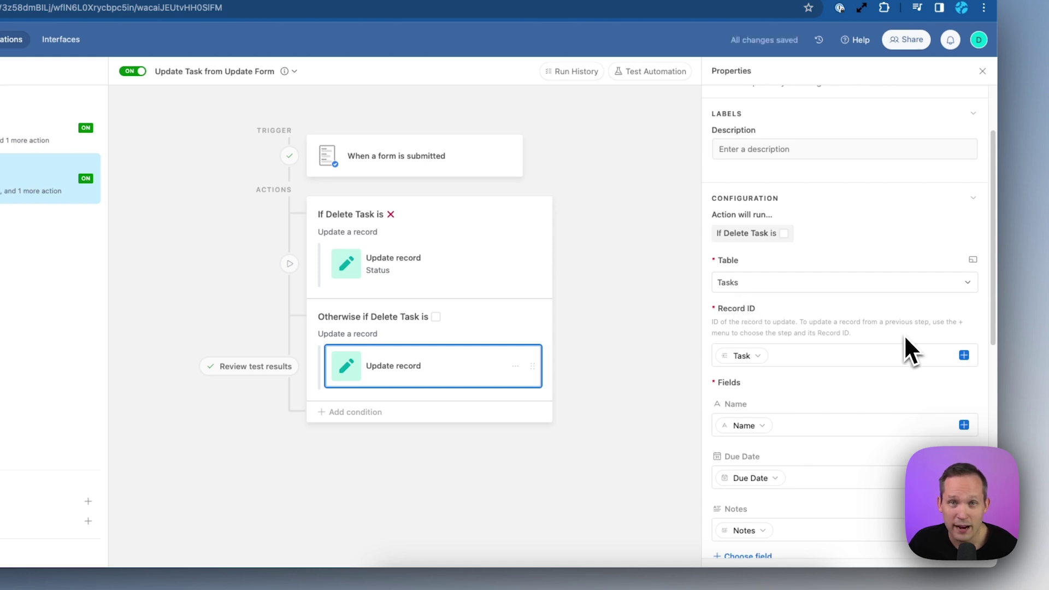
Confirm the Record ID uses the trigger's Task value, then return to the prefilled update form.
click(963, 356)
scroll(847, 464, down, 4)
scroll(848, 467, down, 5)
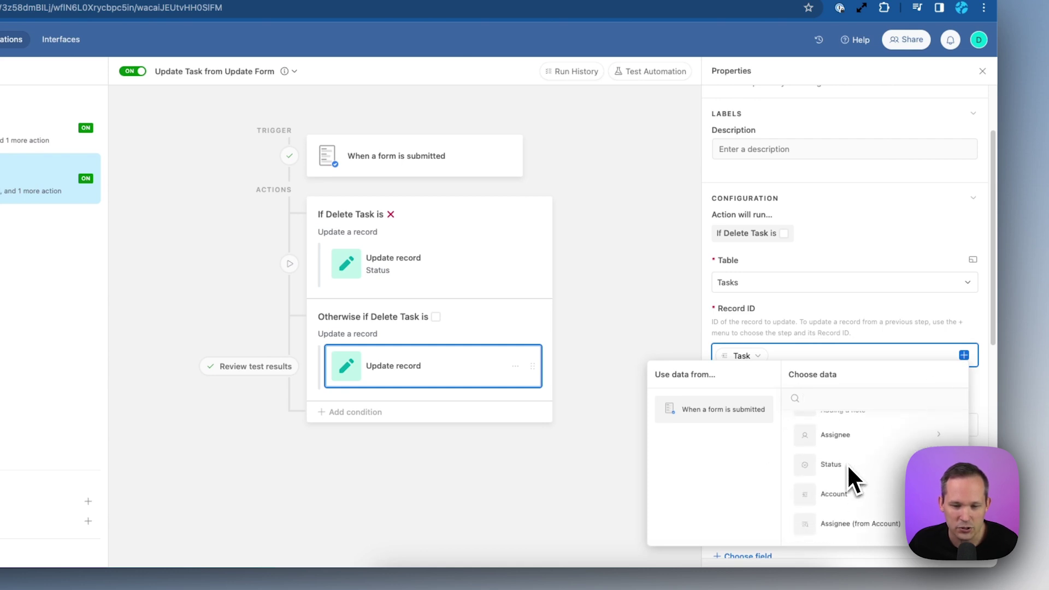
click(936, 306)
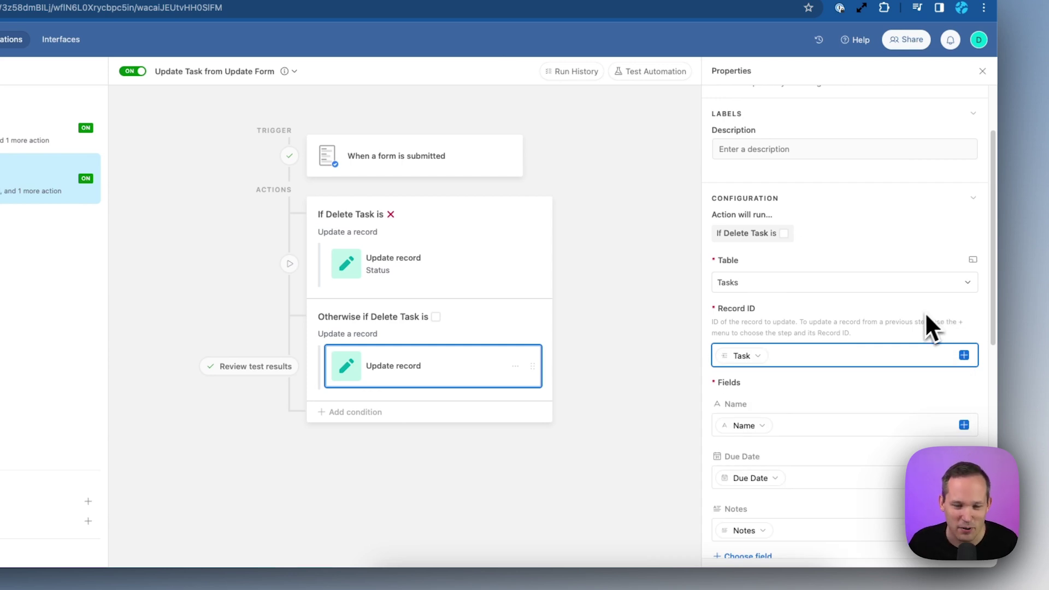
scroll(881, 431, down, 3)
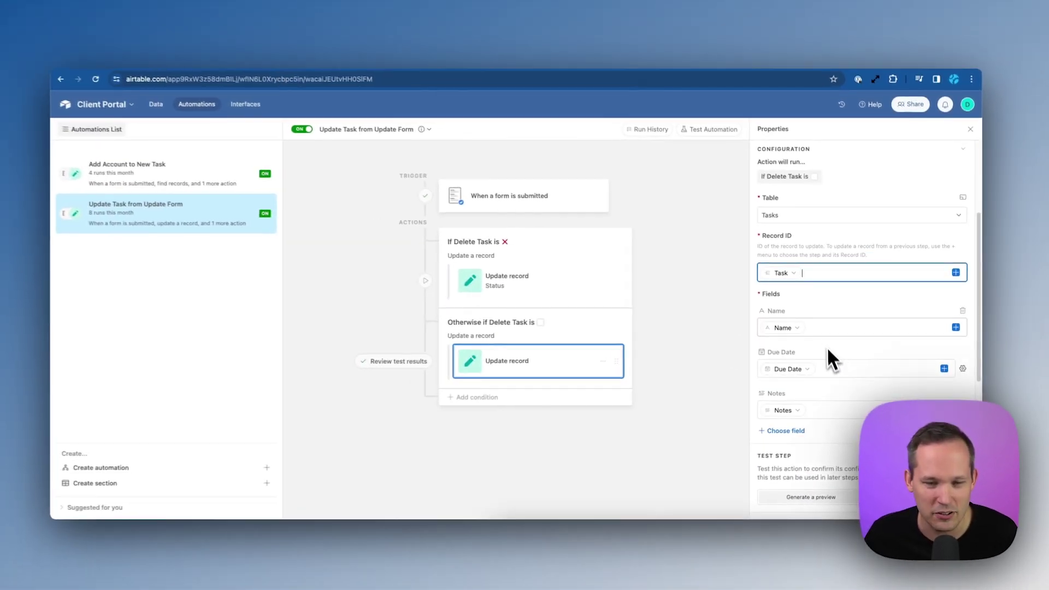
scroll(836, 368, down, 3)
scroll(836, 368, down, 1)
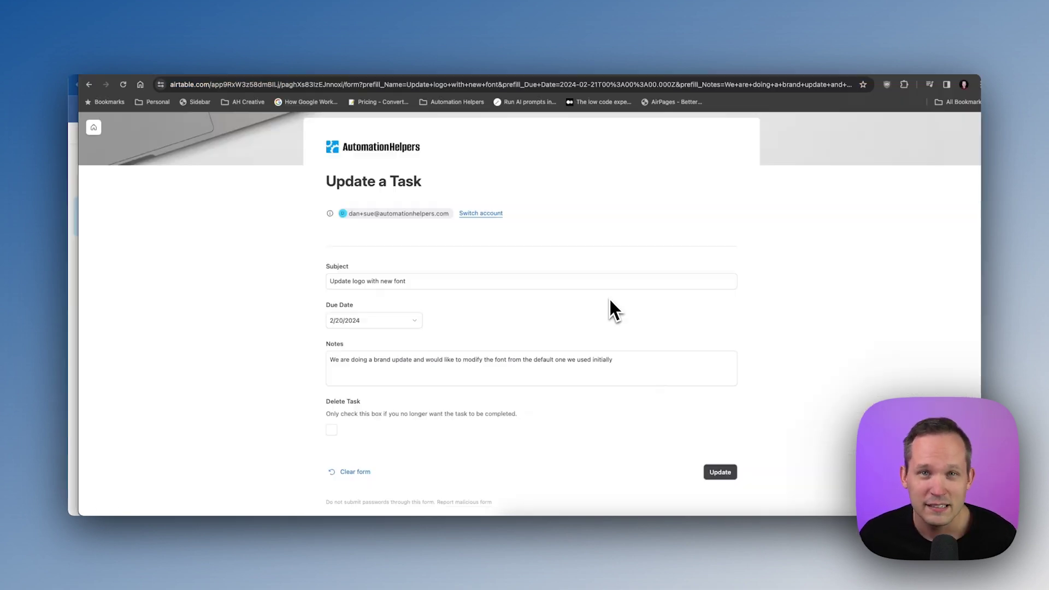
Set the Due Date to March 13, 2024 and submit the Update a Task form.
click(418, 324)
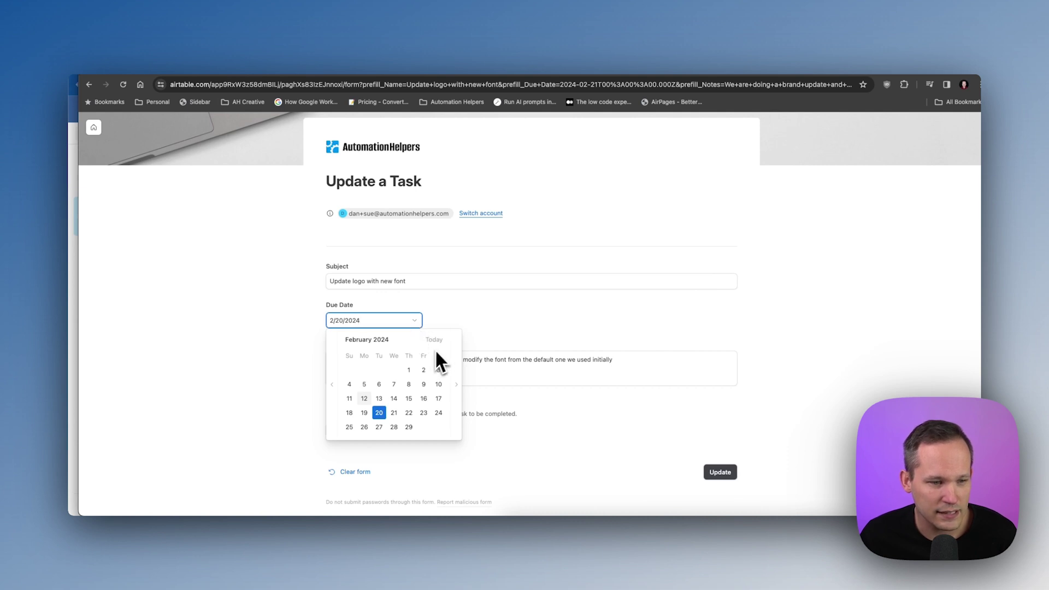
click(456, 385)
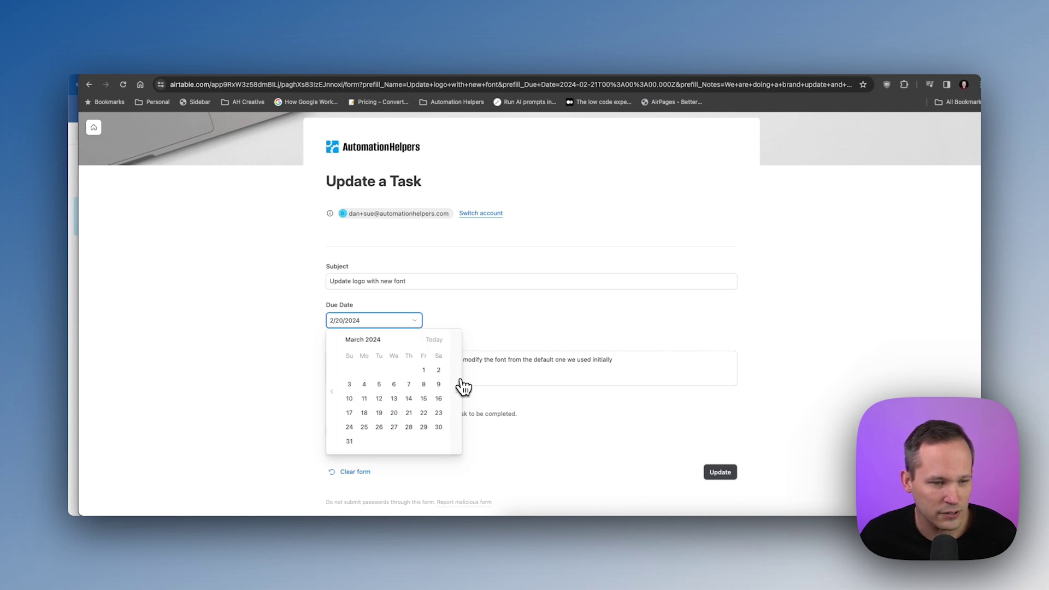
click(402, 399)
click(722, 473)
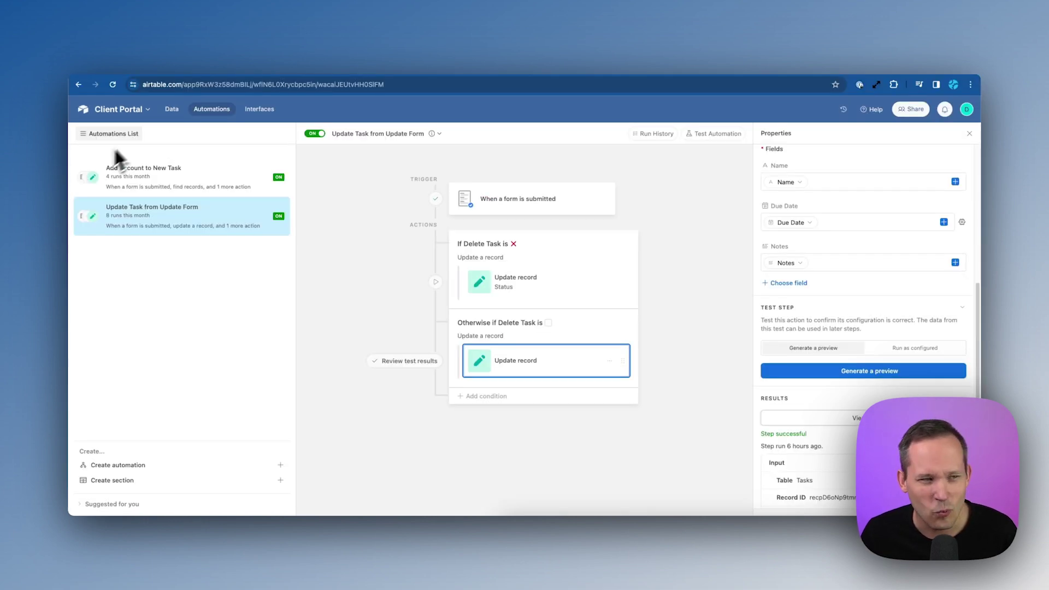
Switch from the automations page to the Tasks table data.
click(170, 111)
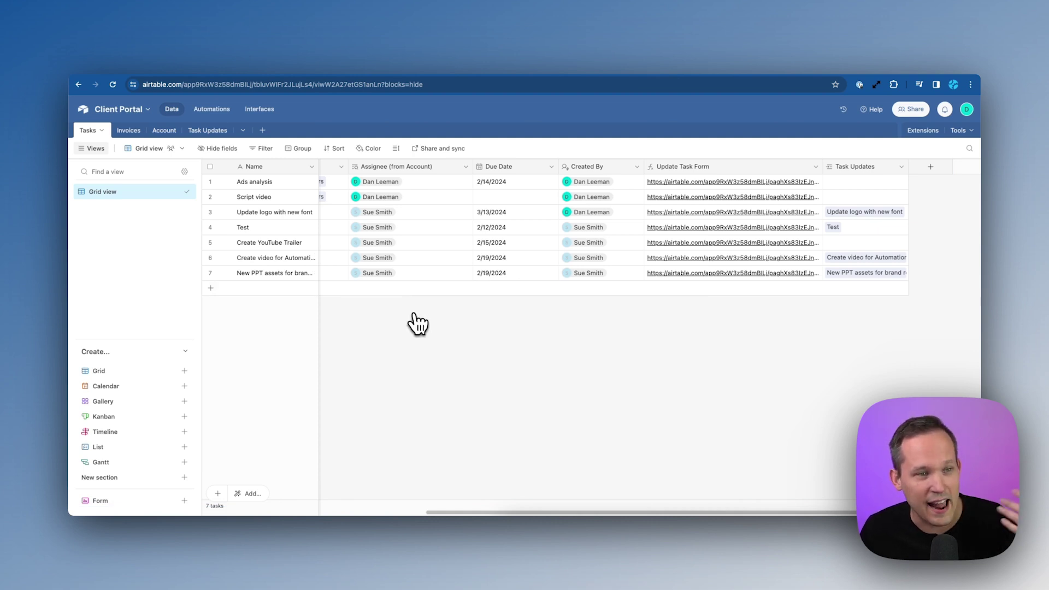
Expand the Update logo with new font record and scroll its history to the 3/13/2024 due date edit.
scroll(404, 312, left, 10)
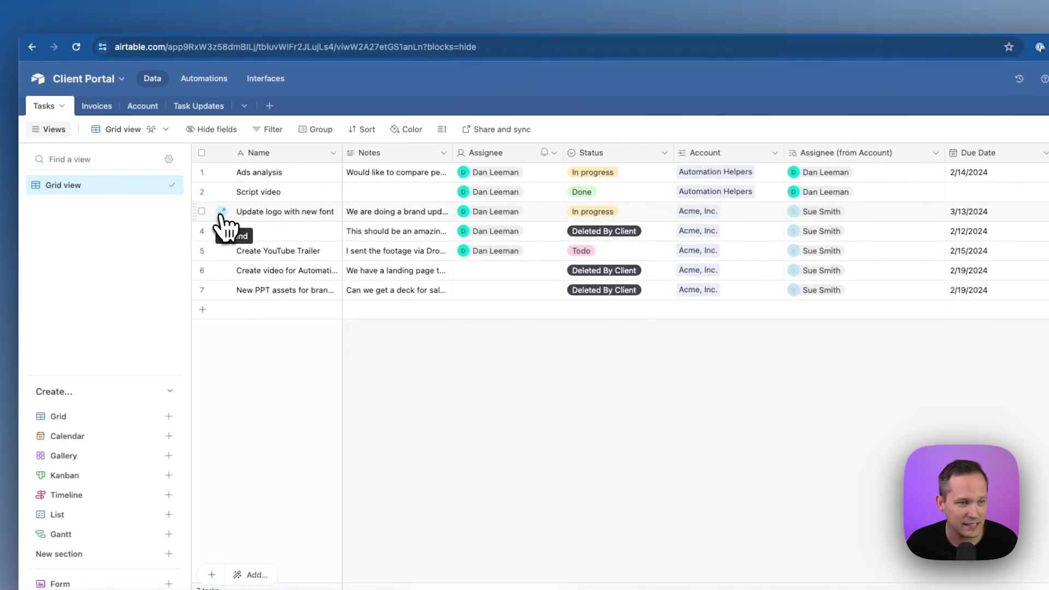
click(221, 211)
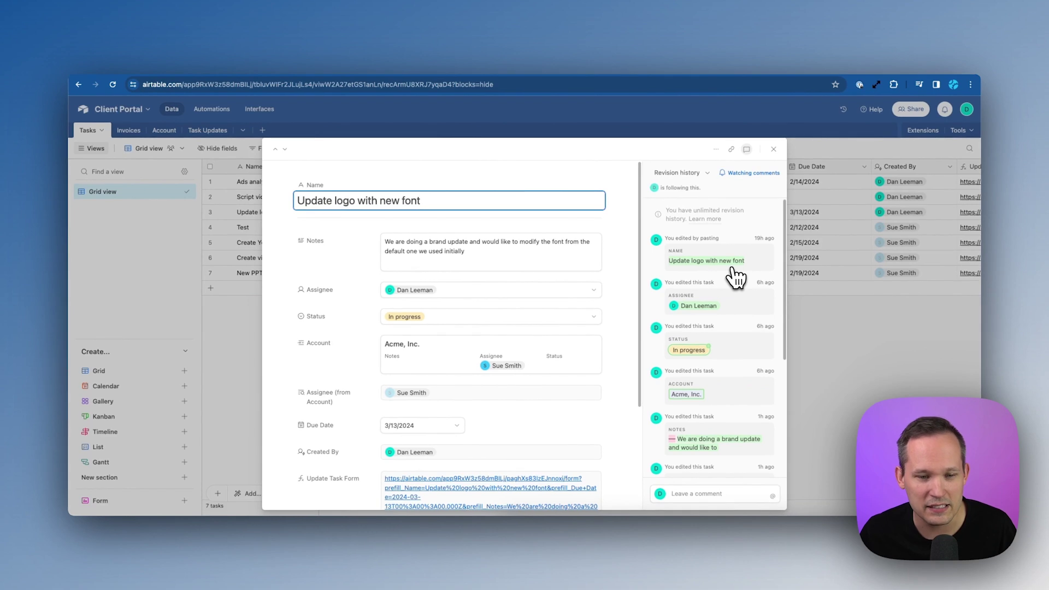
scroll(736, 277, down, 5)
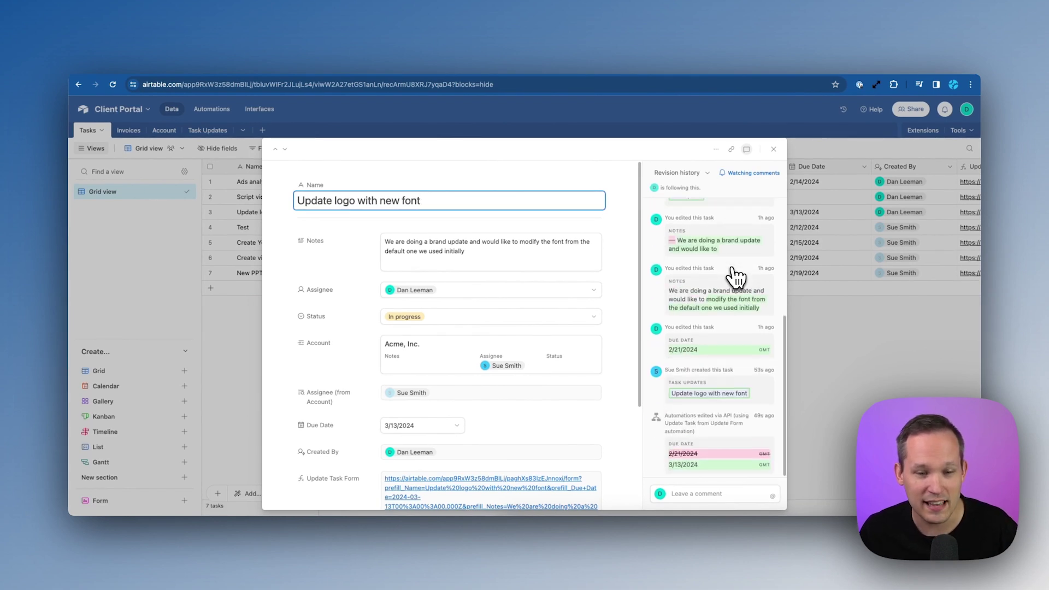